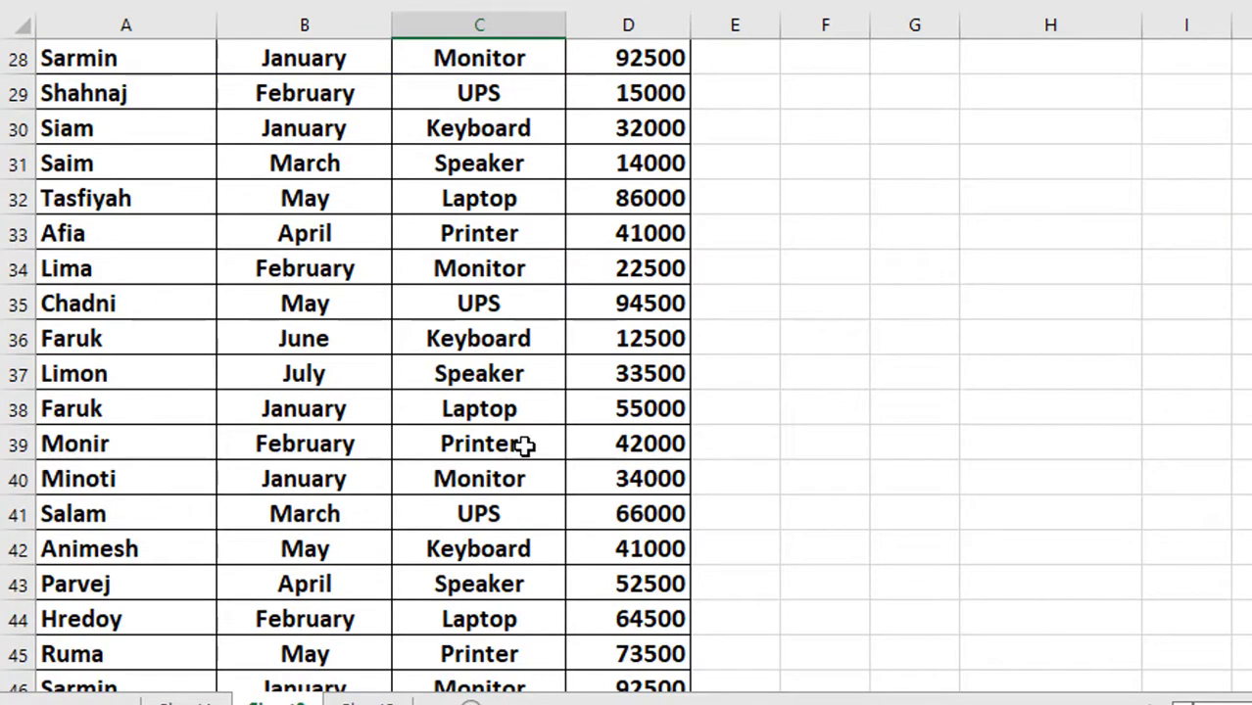
Step: Pick UPS from the product drop-down list in cell C39
click(522, 443)
click(578, 446)
click(480, 532)
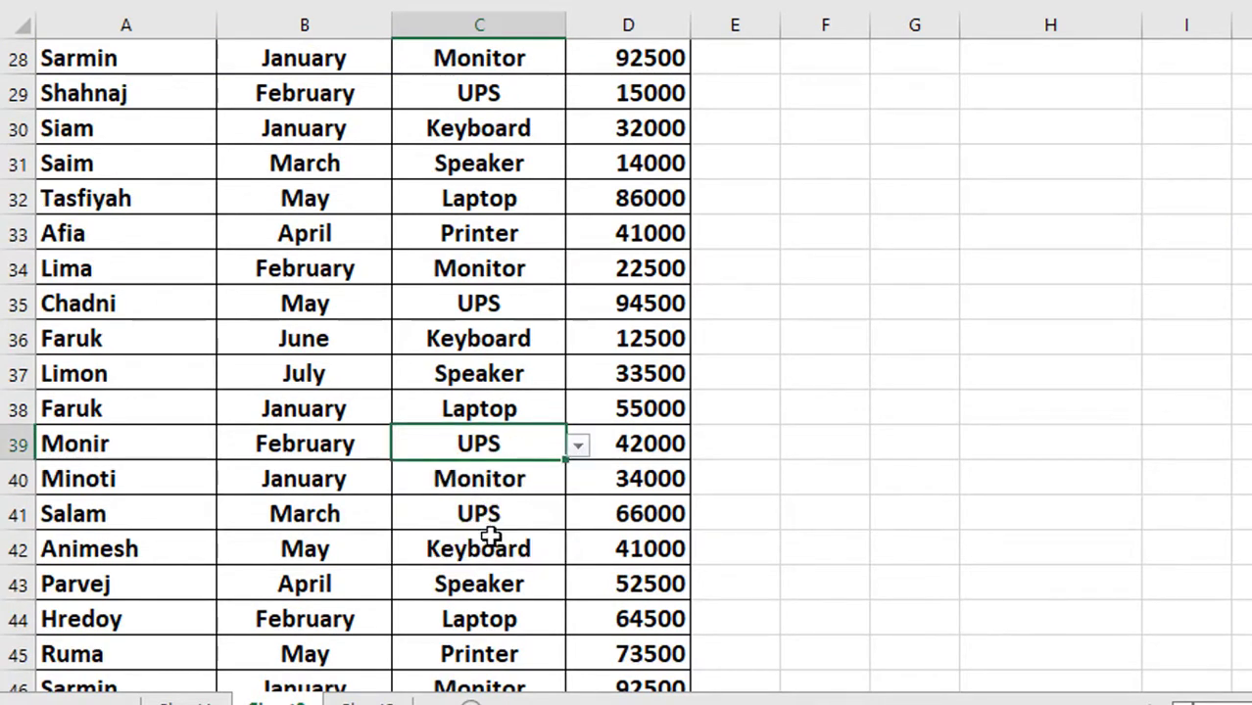
scroll(487, 524, down, 9)
Step: Pick Monitor from the product drop-down list in cell C67
click(503, 529)
click(582, 529)
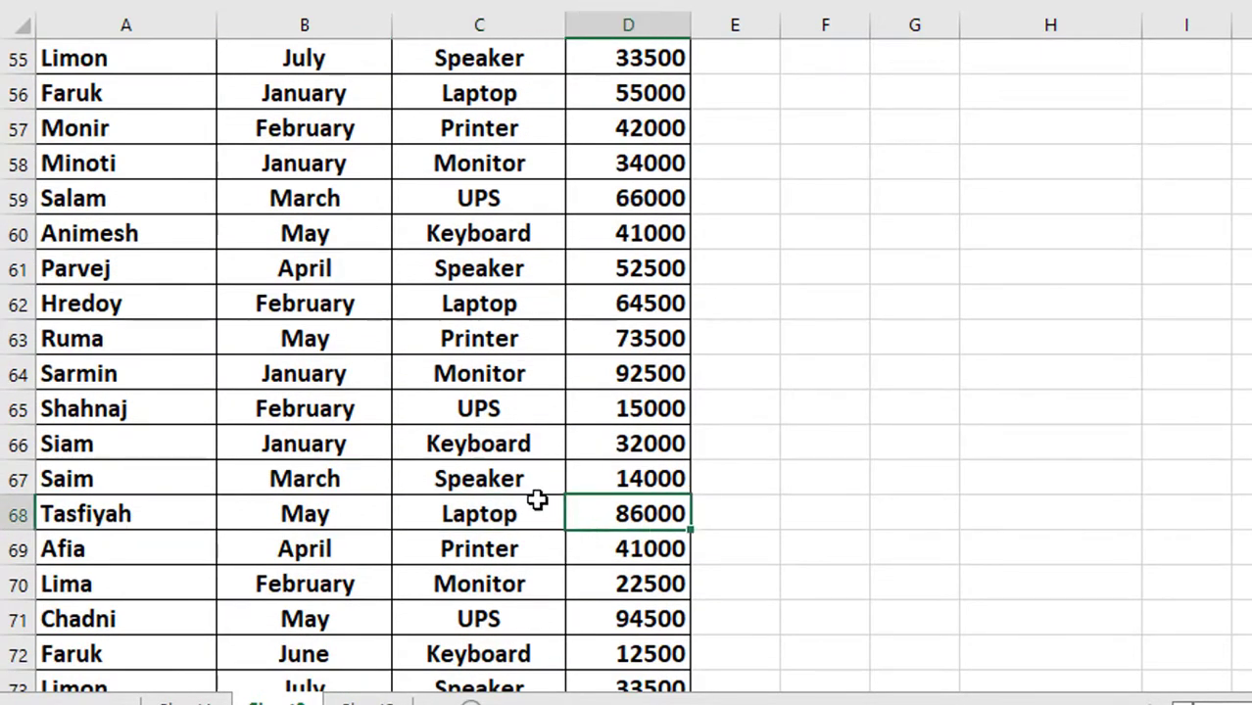
click(535, 490)
click(580, 481)
click(541, 546)
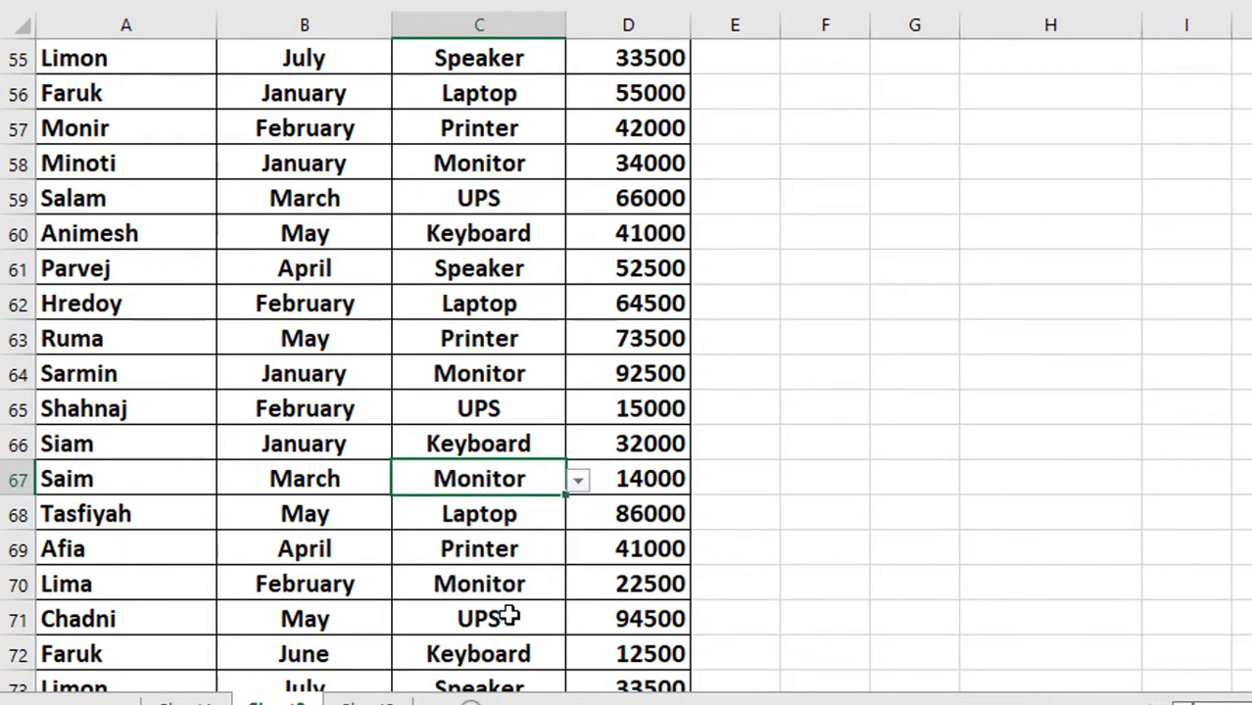
Step: Open the product drop-down list in C73, the last Product Name cell of the table
scroll(509, 612, down, 7)
scroll(517, 330, up, 1)
scroll(516, 329, up, 3)
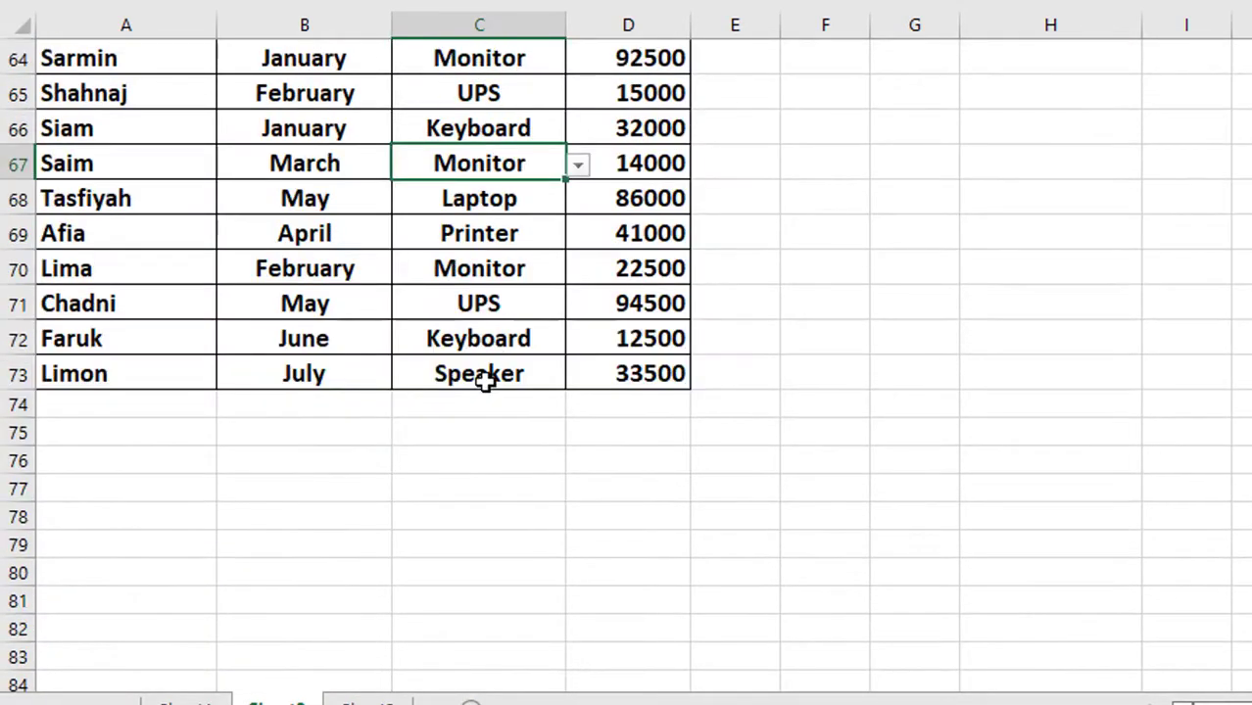
click(487, 385)
click(578, 375)
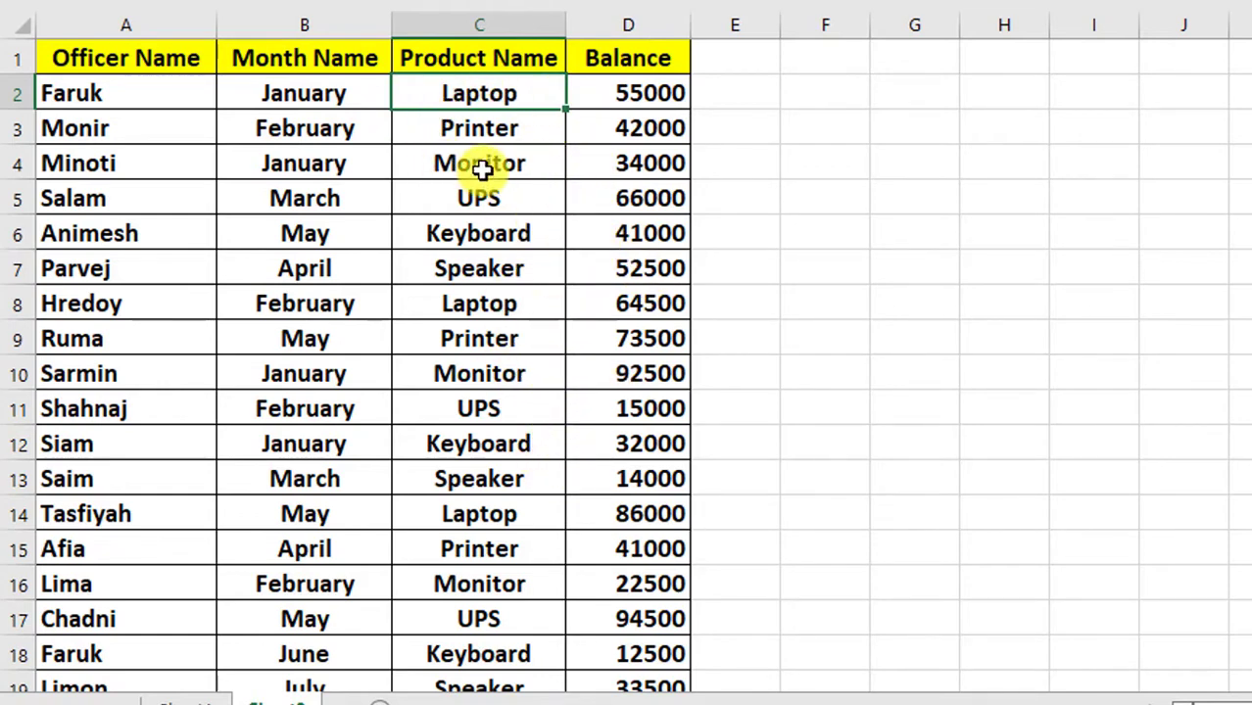
Step: Copy the whole Product Name column including its header, cells C1:C73
scroll(477, 165, down, 2)
scroll(478, 163, up, 2)
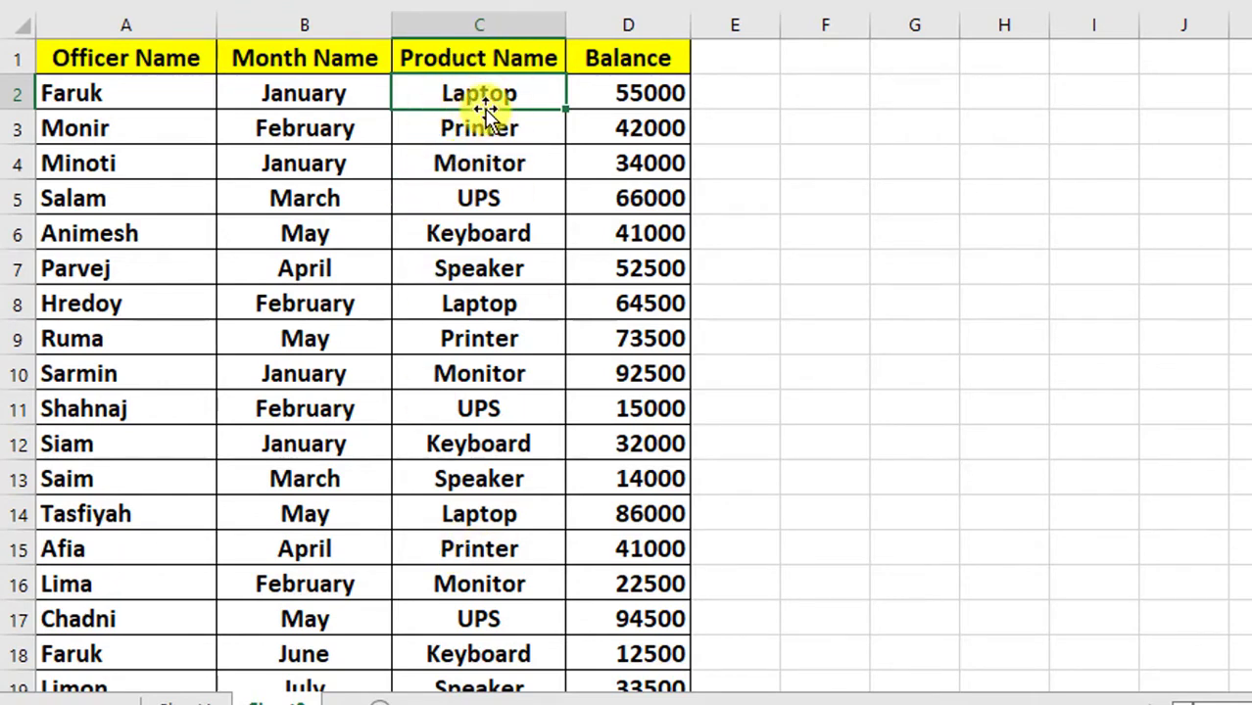
click(459, 53)
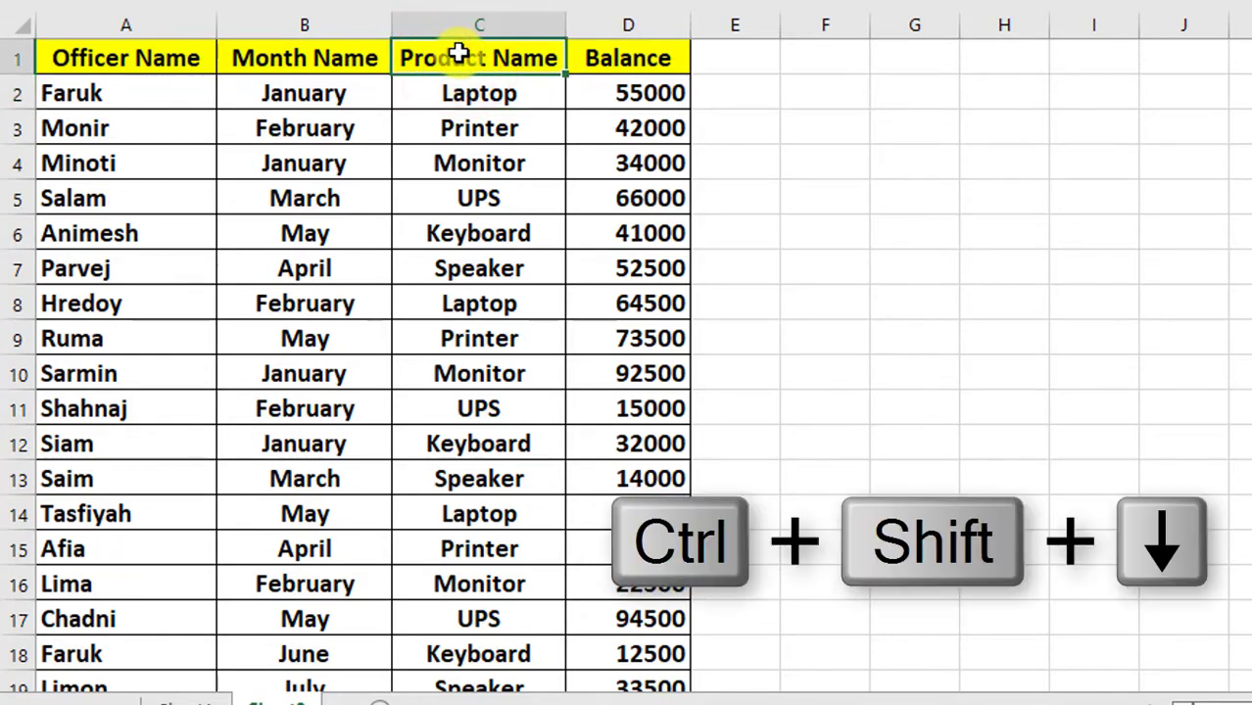
key(ctrl+shift+Down)
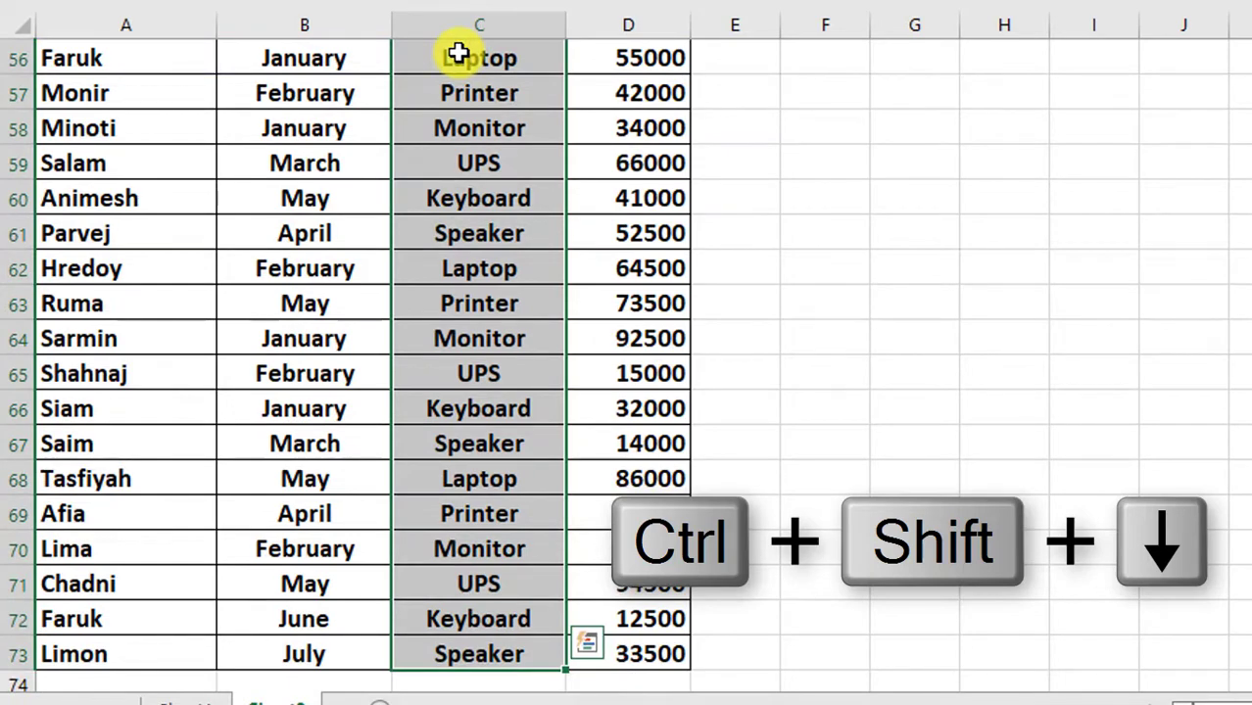
scroll(488, 259, down, 4)
scroll(491, 263, up, 12)
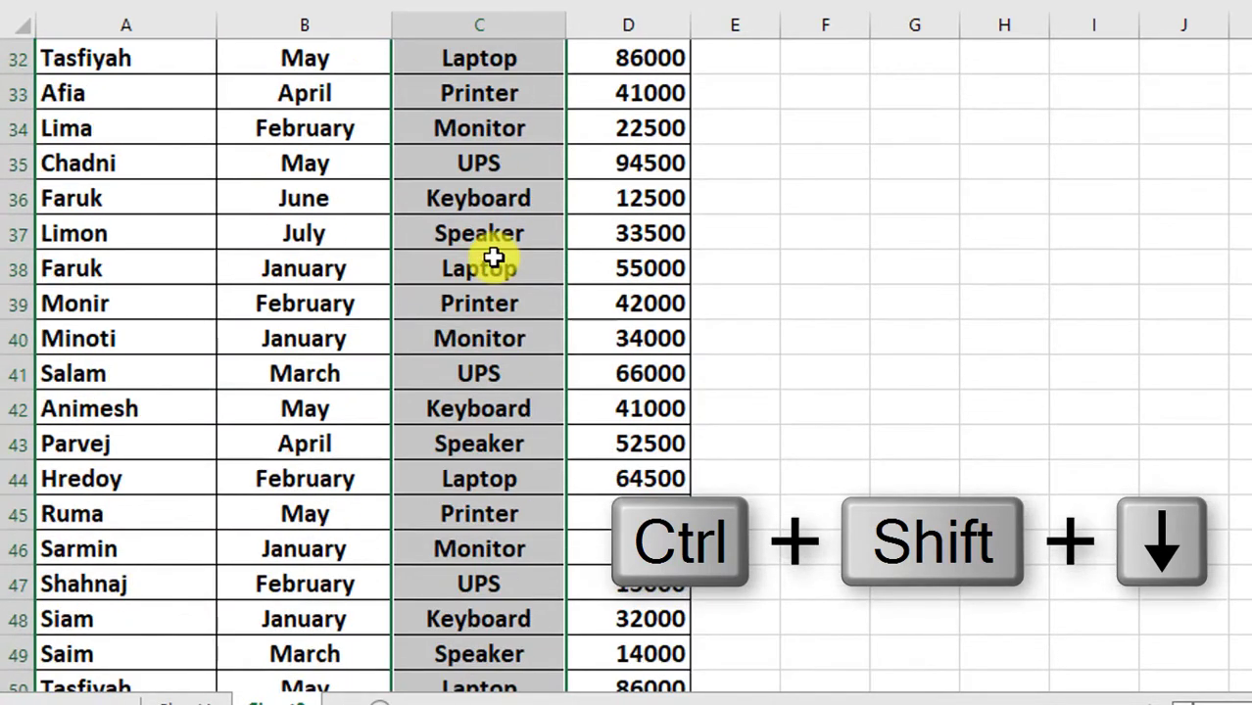
scroll(493, 258, up, 10)
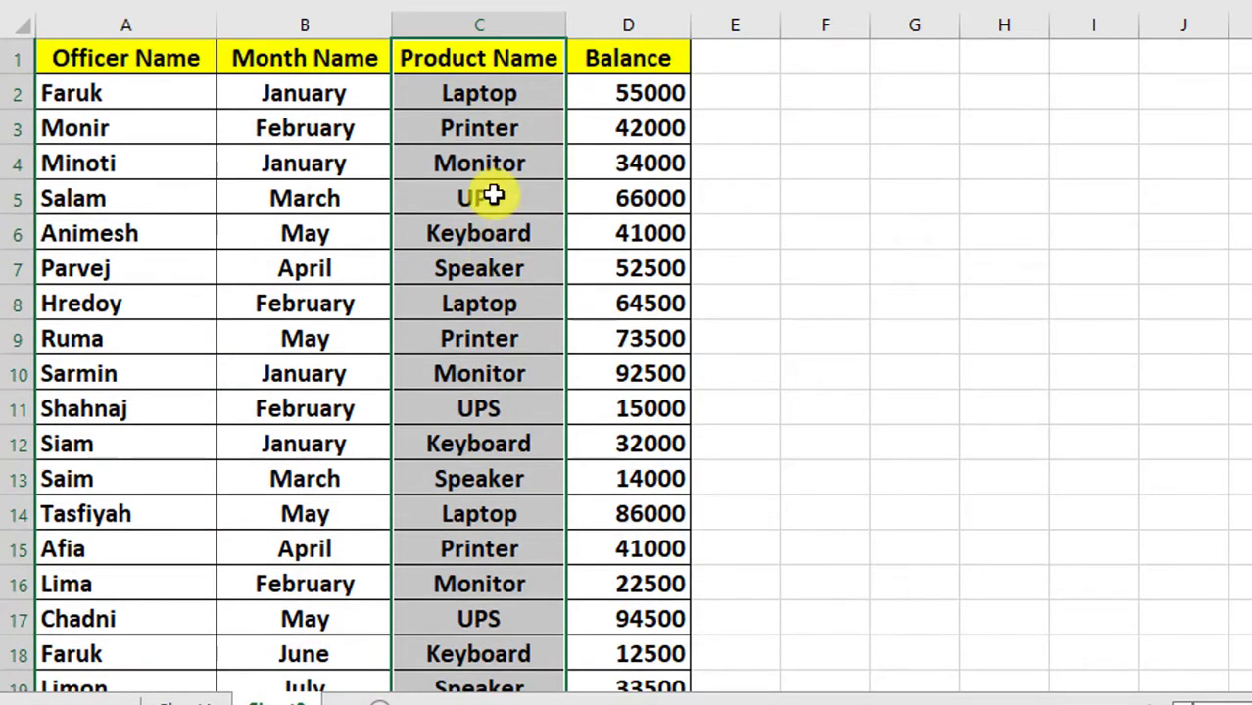
key(ctrl+c)
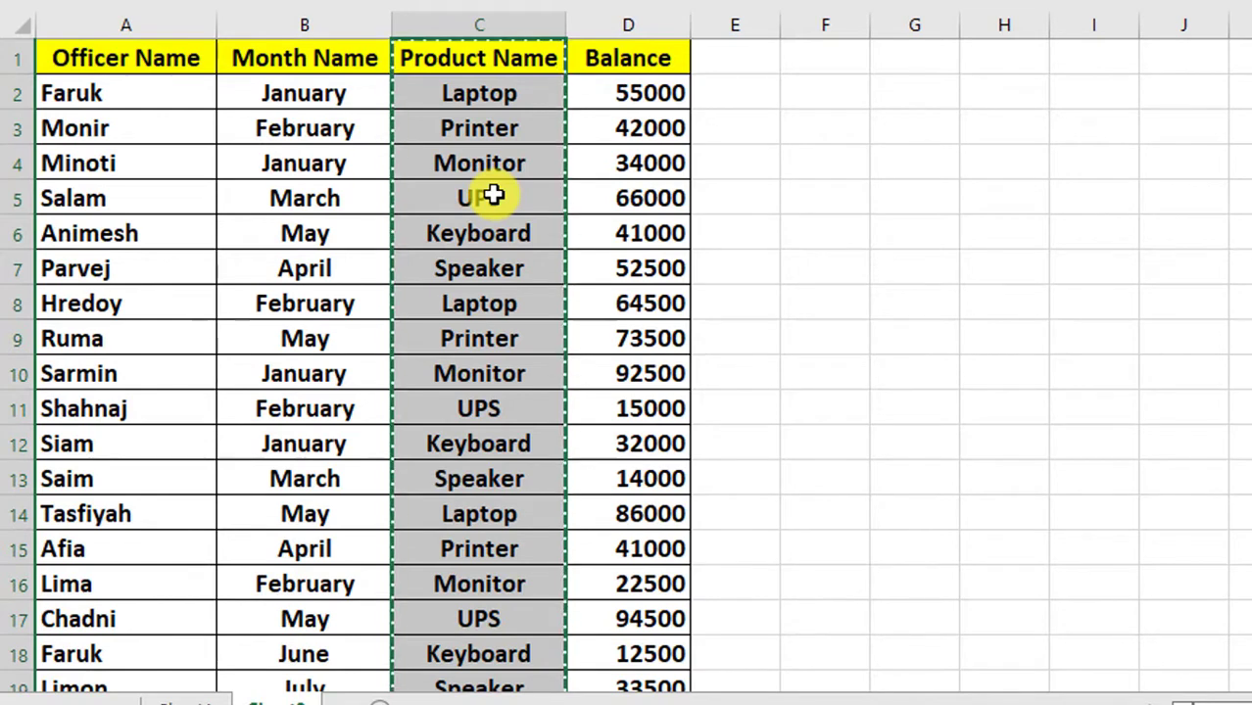
Step: Widen column H to about twice its width and paste the copied Product Name column starting at H1
drag(1051, 26, 1142, 25)
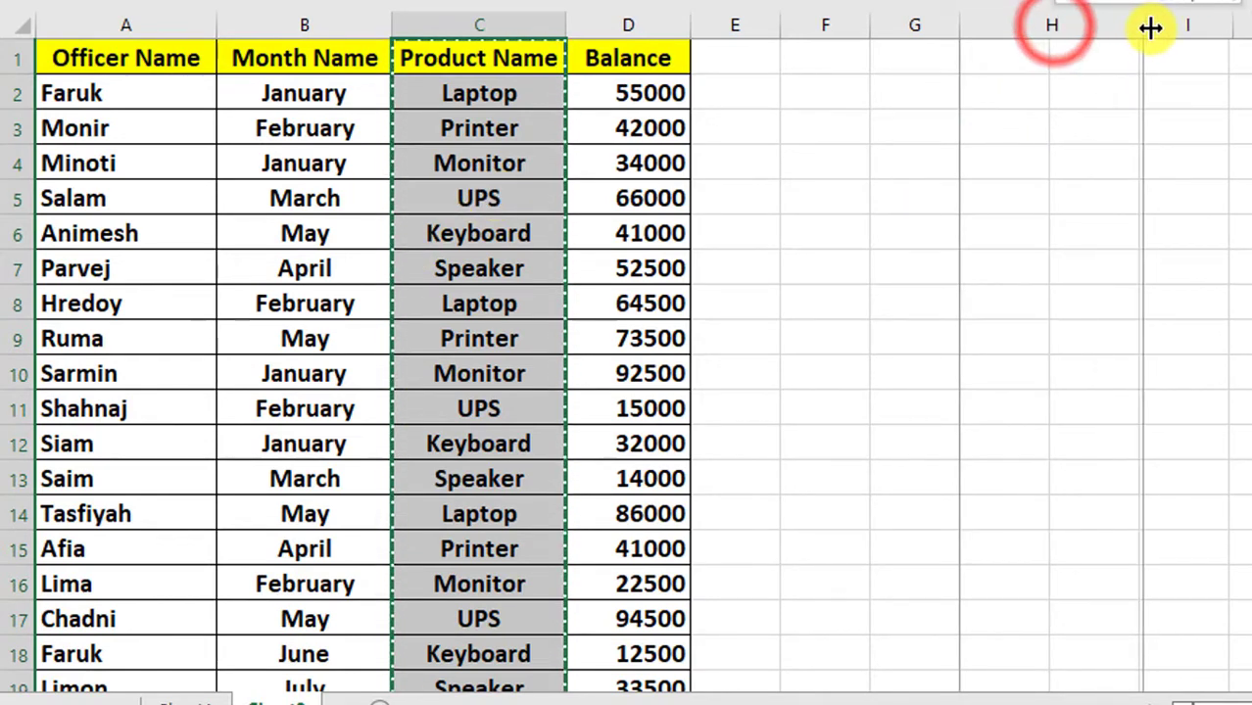
click(1003, 58)
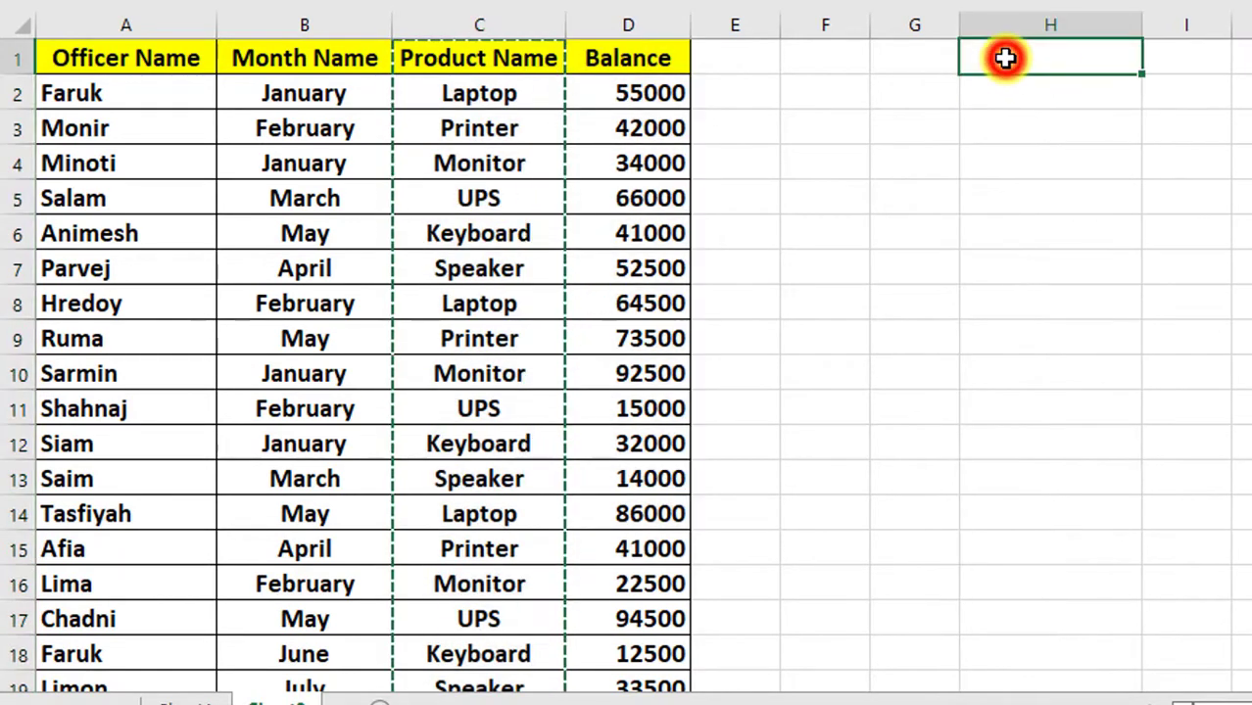
key(ctrl+v)
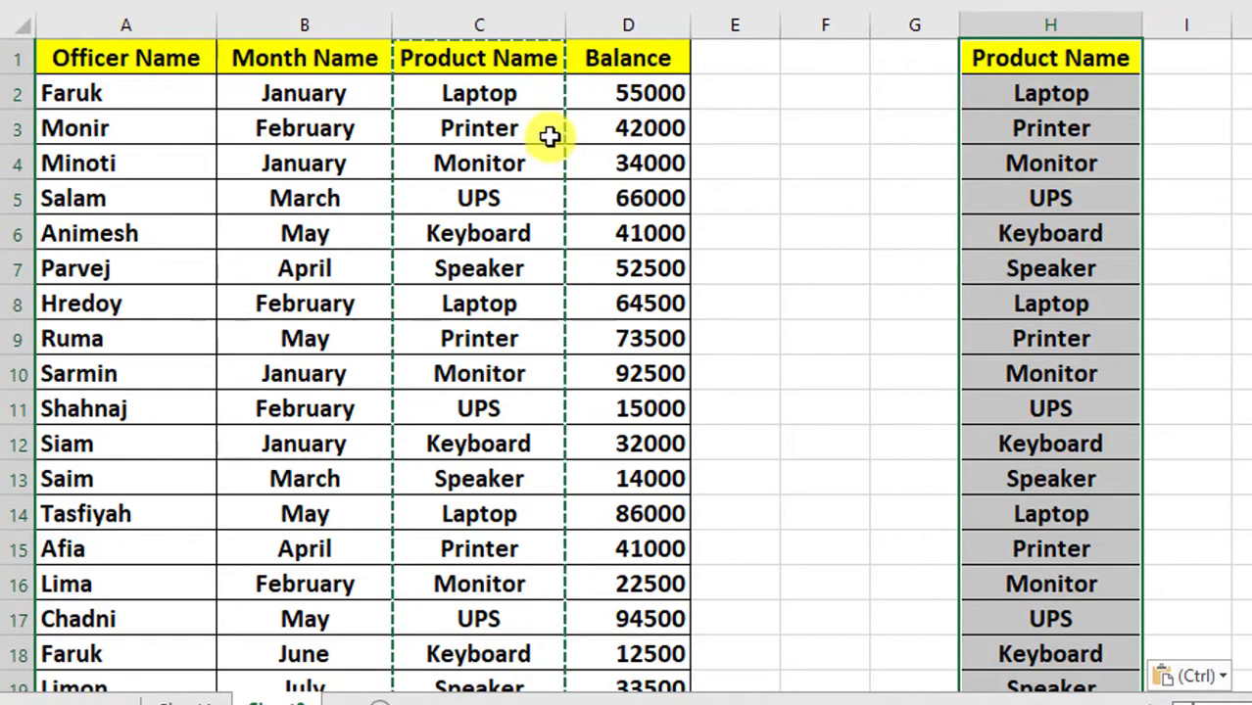
Step: Examine the pasted product list in column H for repeated product names
click(540, 93)
click(866, 252)
scroll(1098, 271, down, 1)
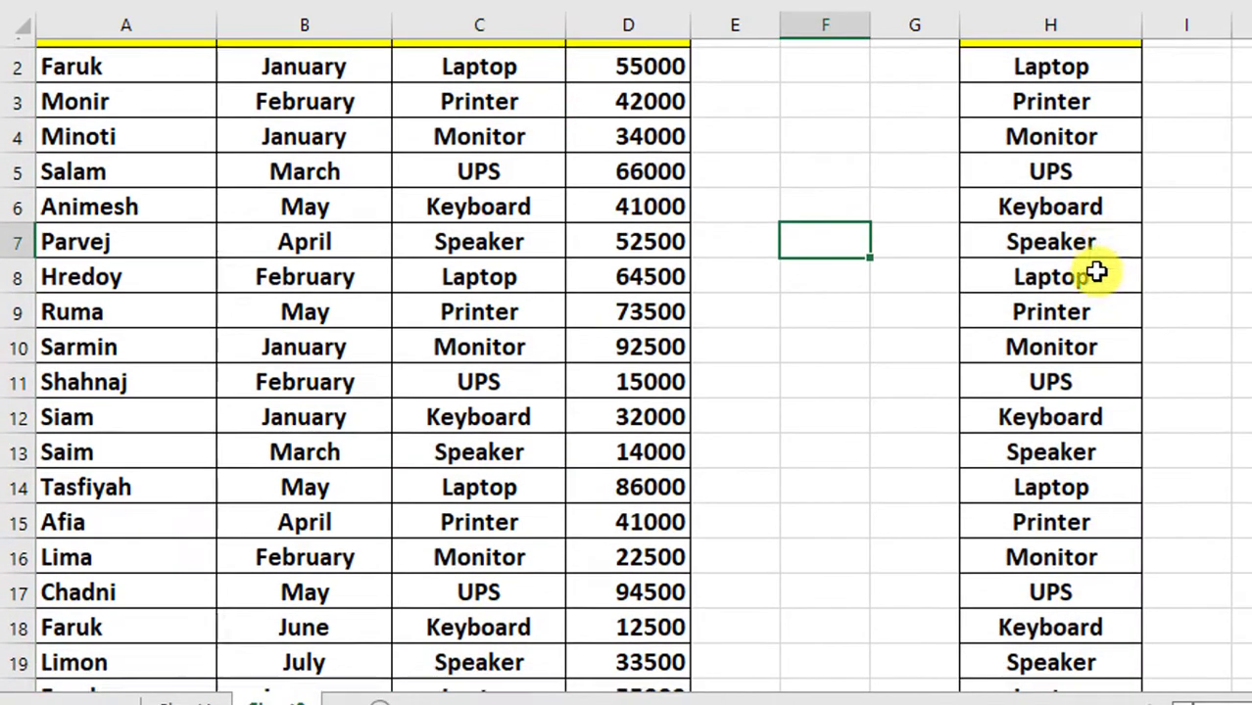
scroll(1099, 271, up, 1)
click(1035, 95)
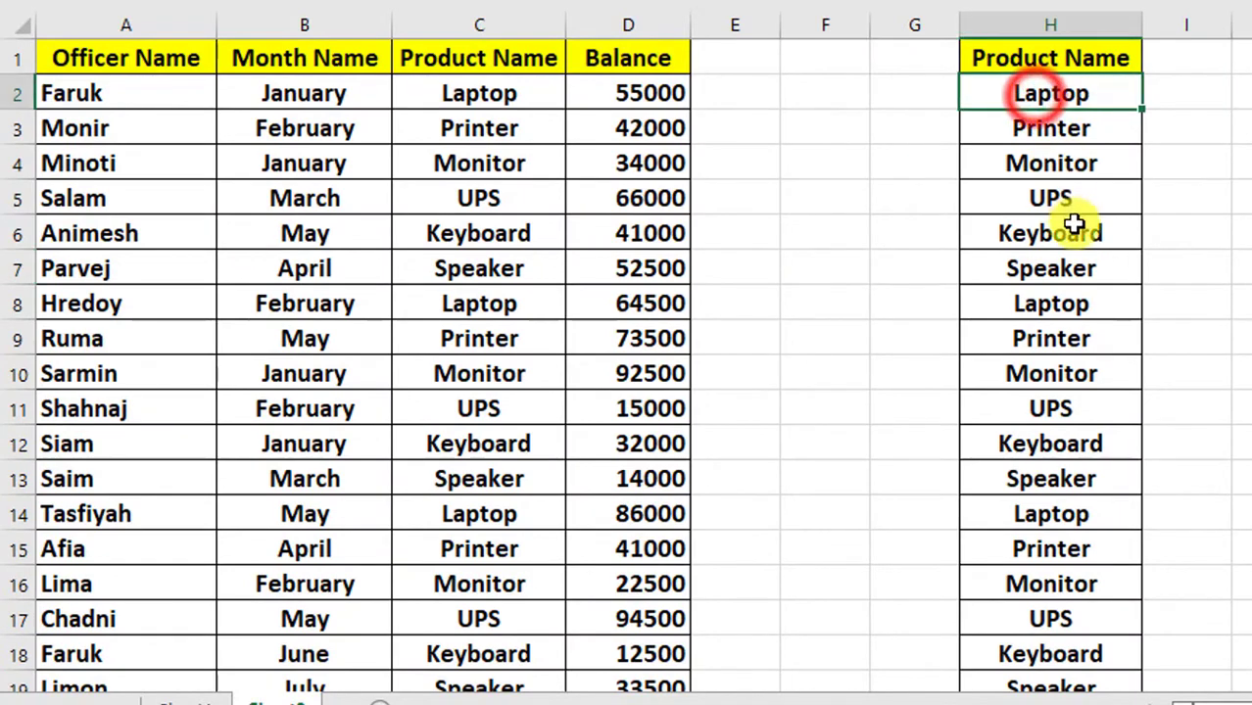
click(1052, 135)
click(1071, 301)
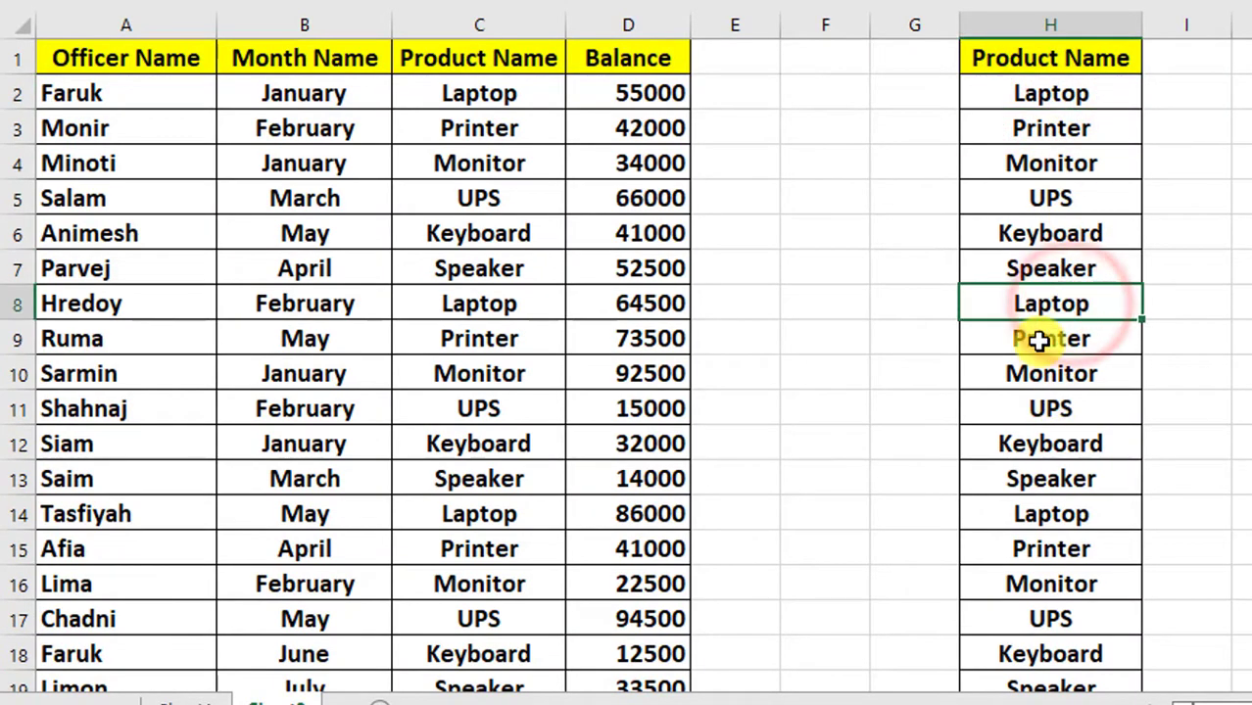
click(1039, 340)
click(1042, 548)
scroll(1068, 245, down, 15)
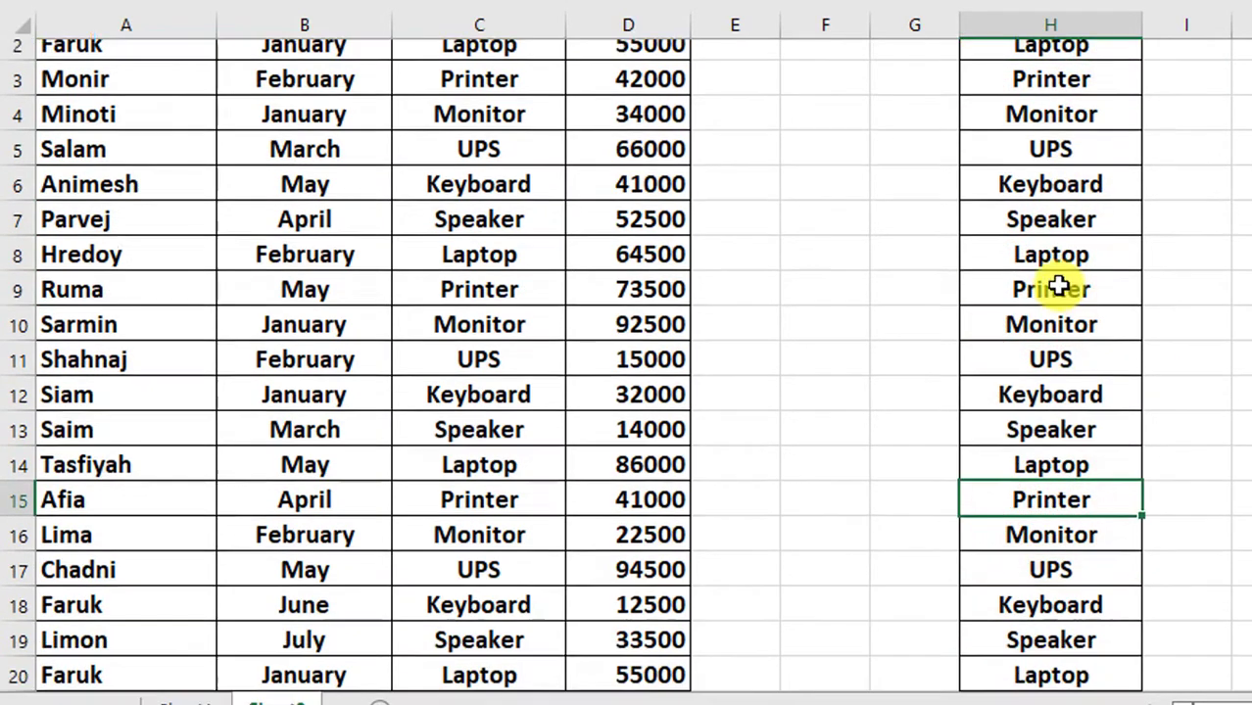
scroll(1066, 500, up, 15)
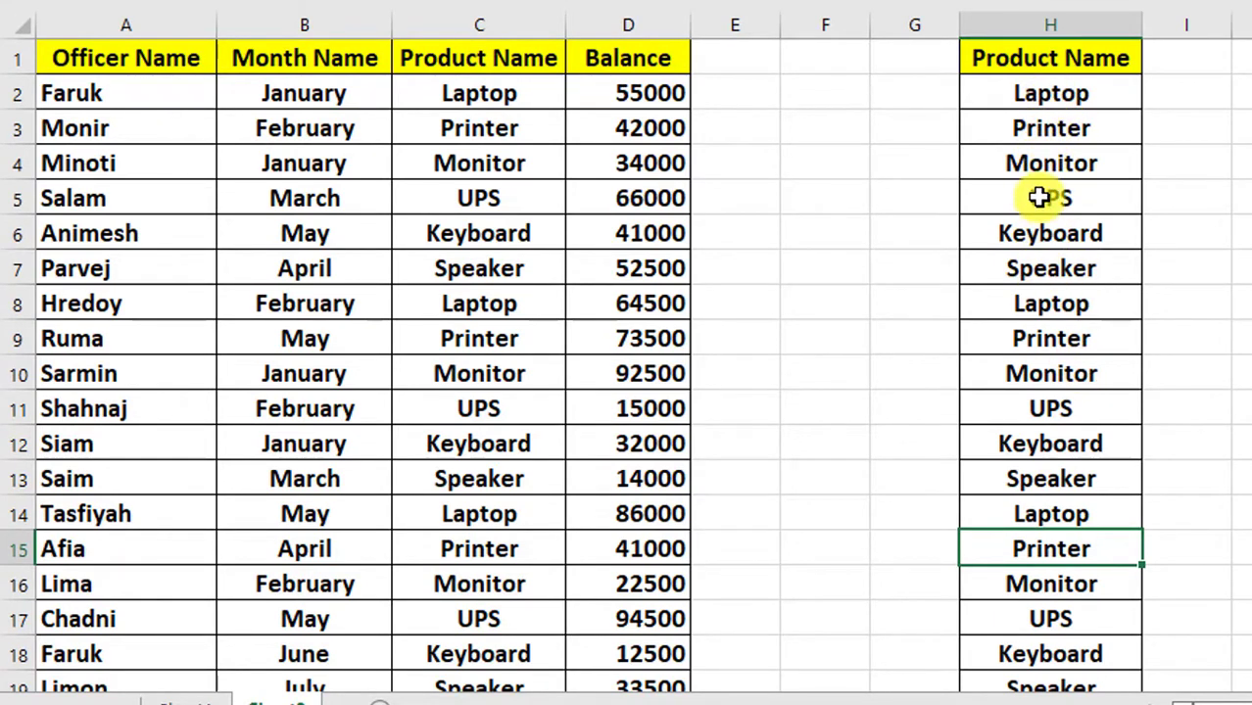
Step: Remove the duplicate values from the pasted product list in H2:H73, checking the Product Name column
click(1051, 93)
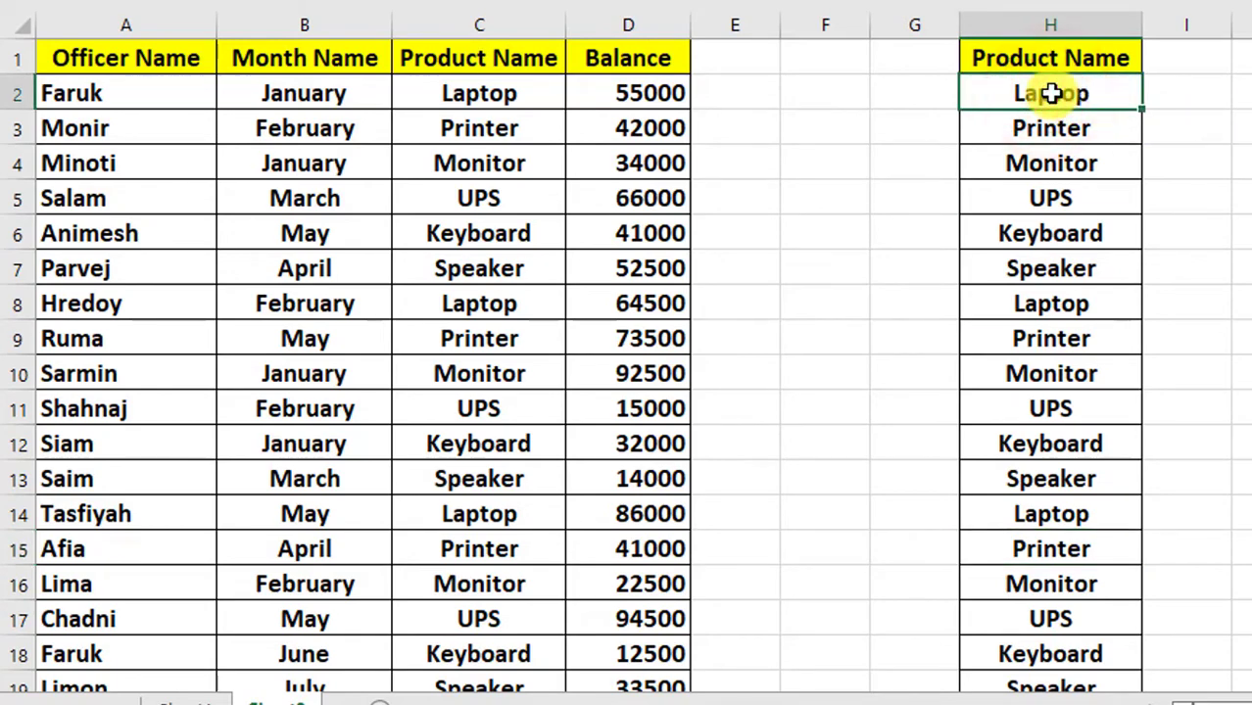
key(ctrl+shift+Down)
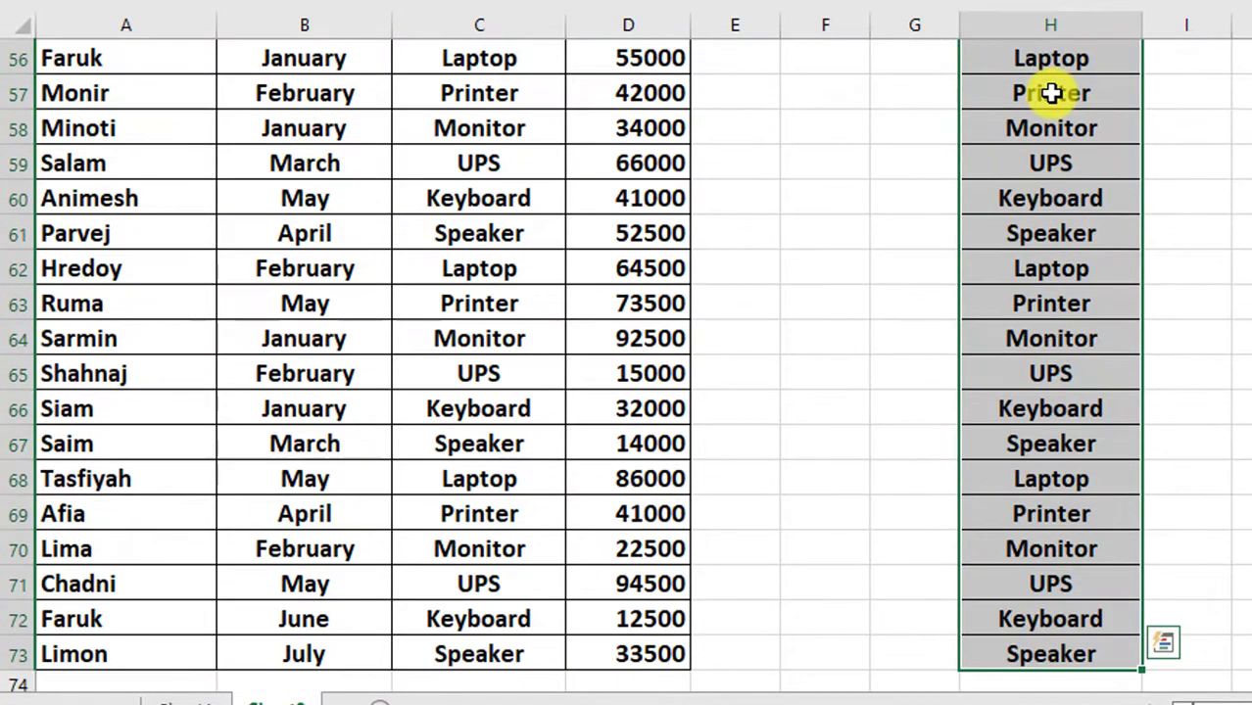
scroll(1099, 385, down, 1)
scroll(1092, 389, up, 16)
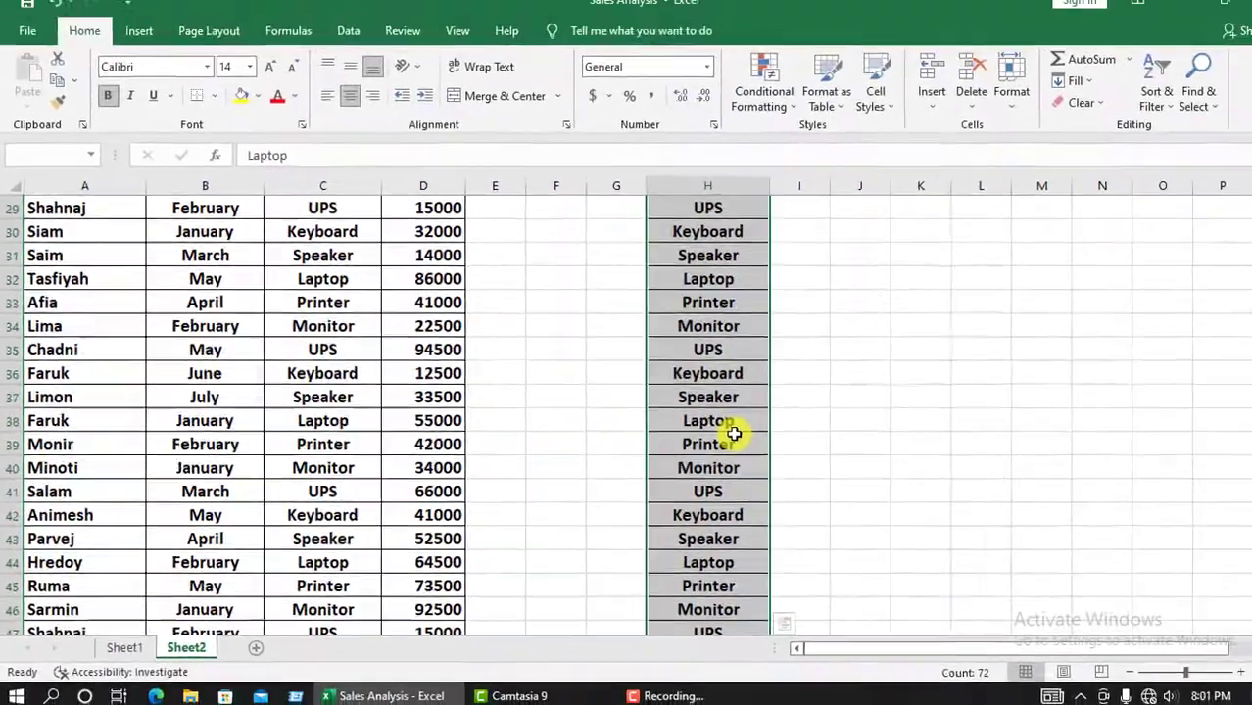
scroll(712, 435, up, 3)
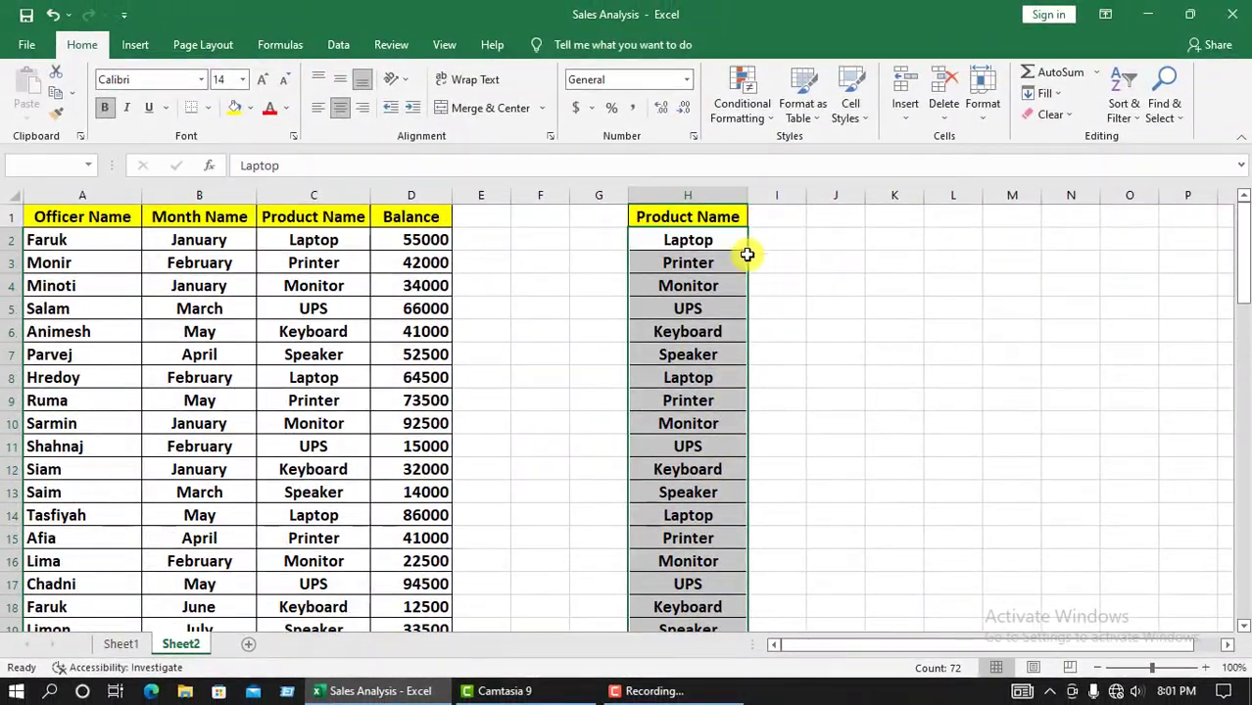
click(333, 46)
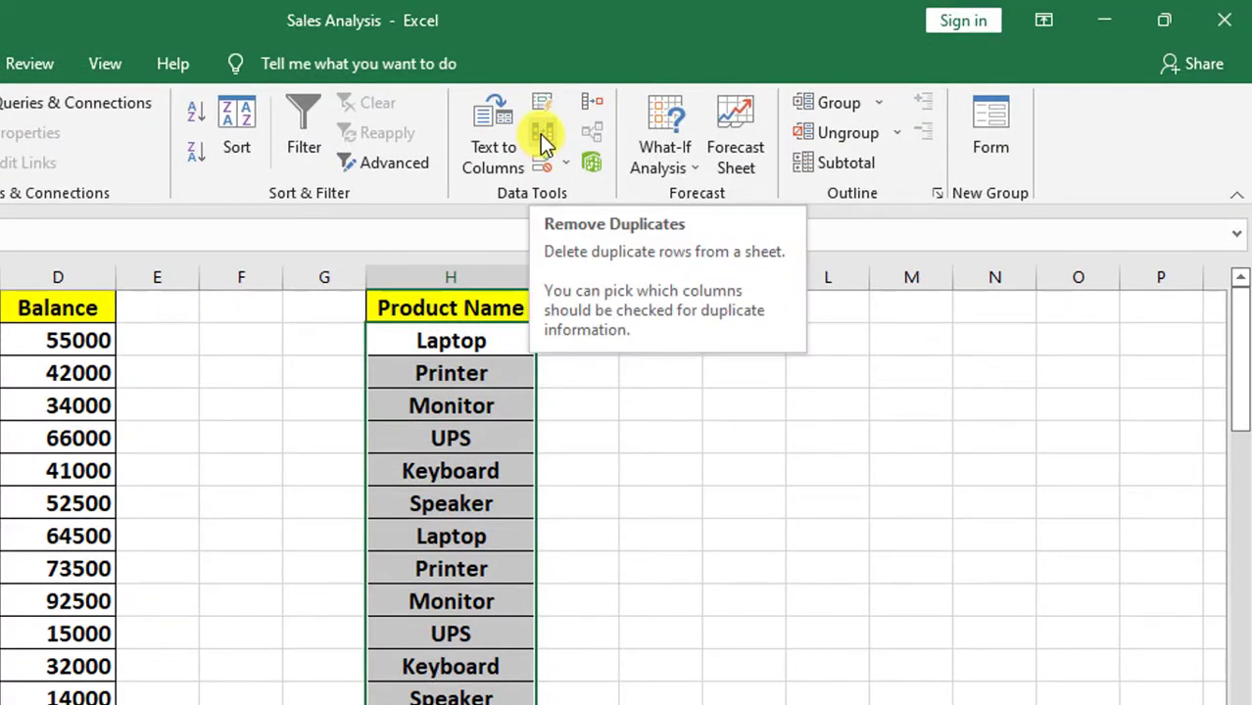
click(542, 134)
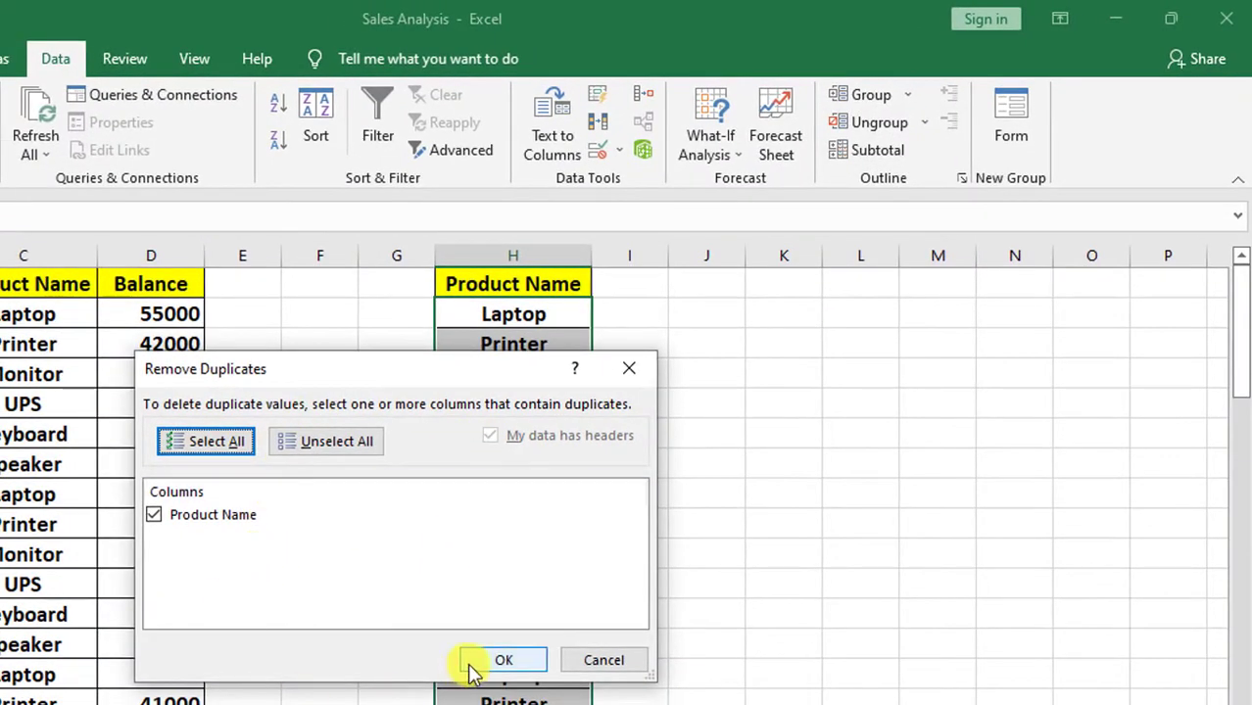
click(498, 667)
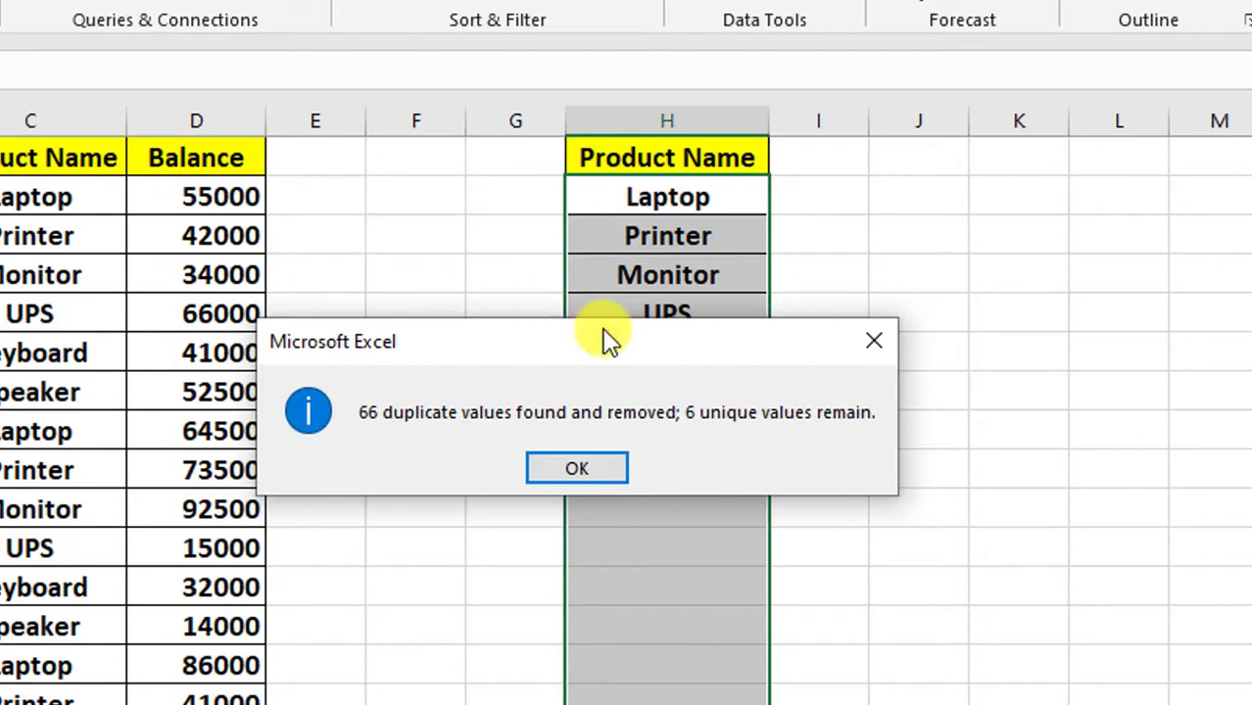
click(598, 470)
click(679, 539)
Step: Review each remaining product name in cells H2:H7
click(634, 199)
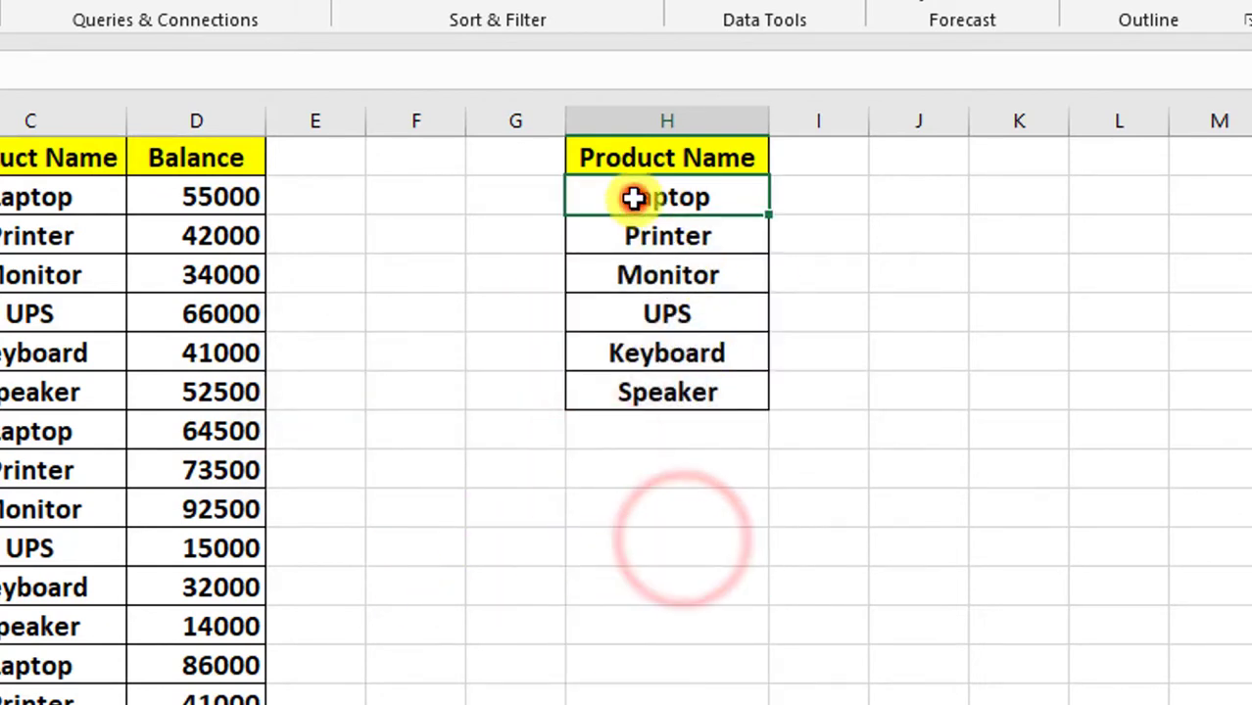
click(632, 238)
click(627, 276)
click(622, 316)
click(617, 355)
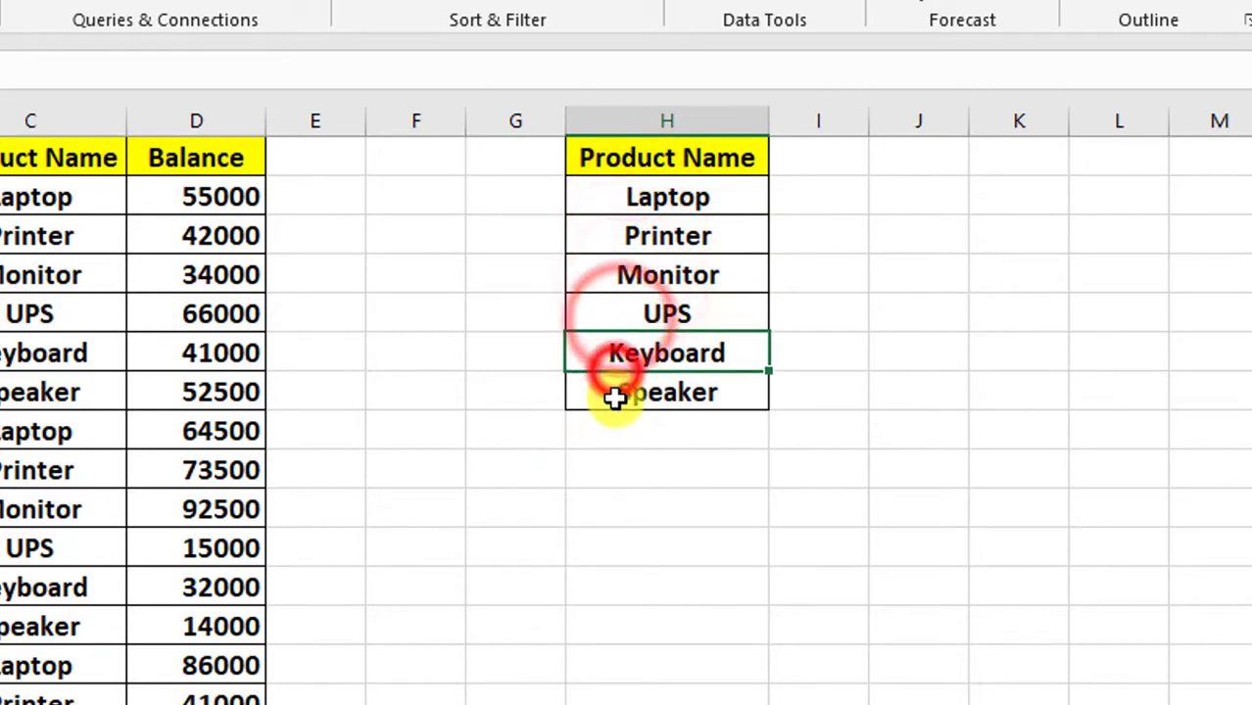
click(614, 396)
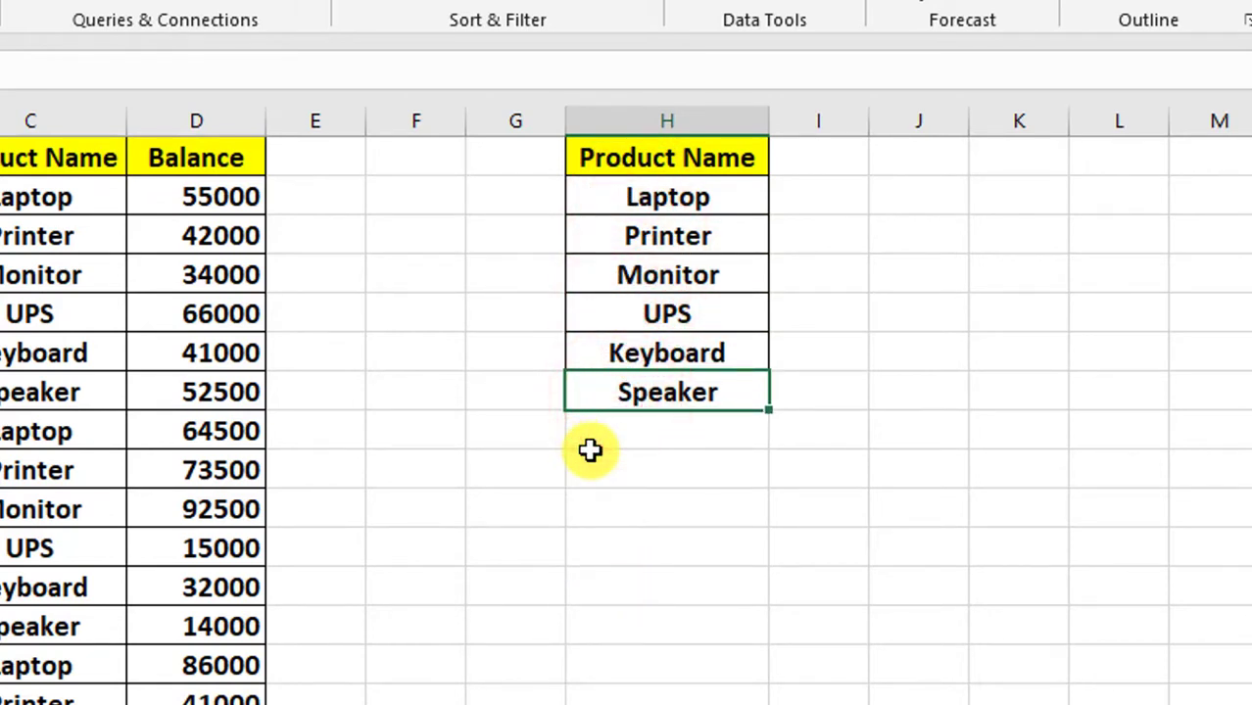
drag(610, 201, 615, 397)
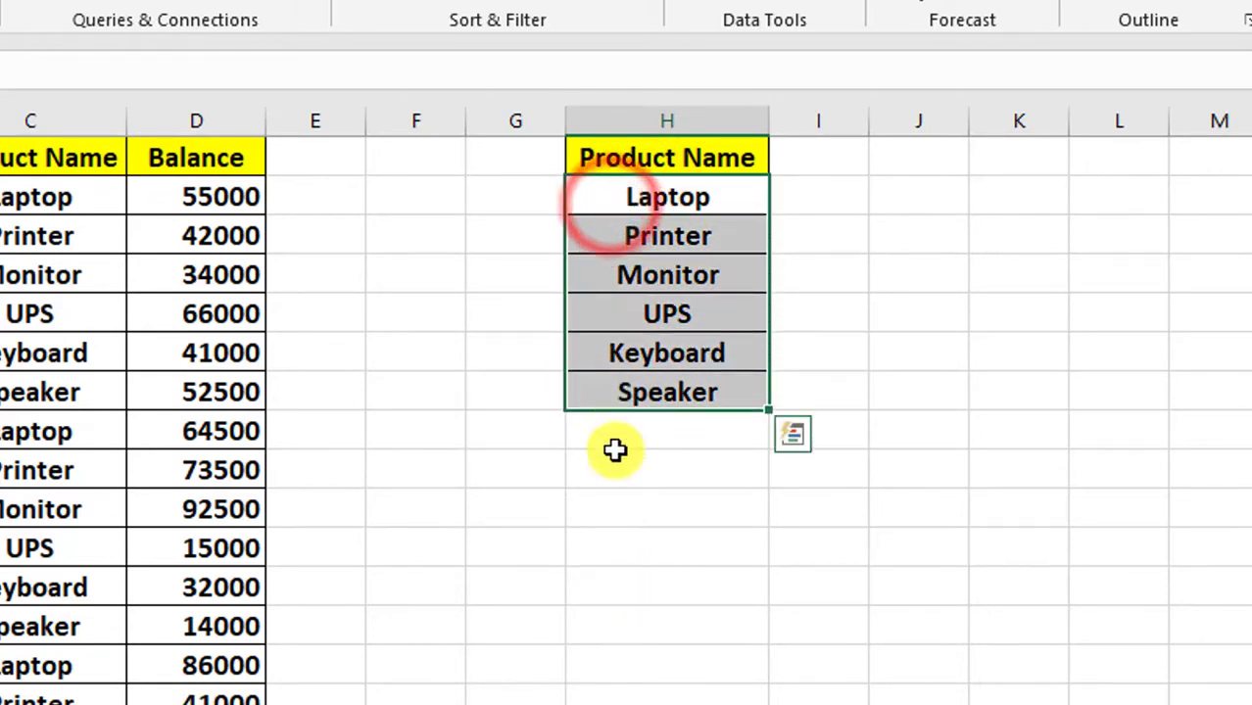
click(618, 613)
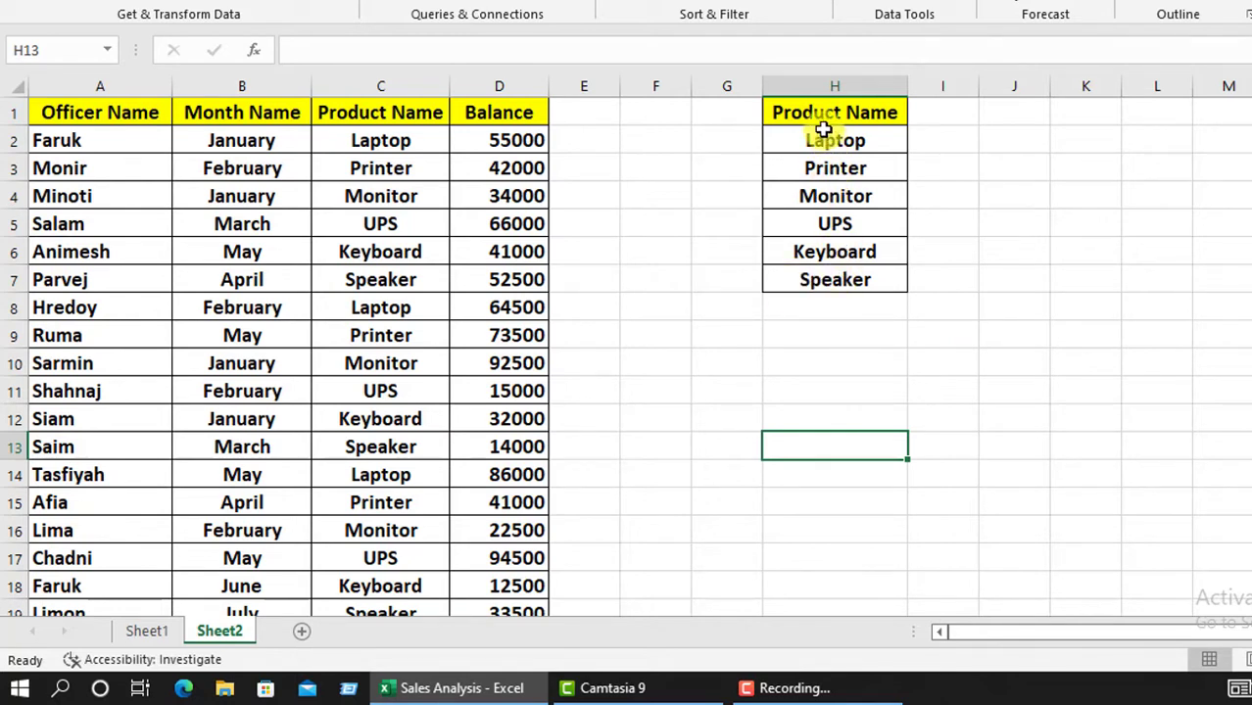
Step: Create a named range from the product list H1:H7, using the top row as the name
drag(812, 110, 829, 274)
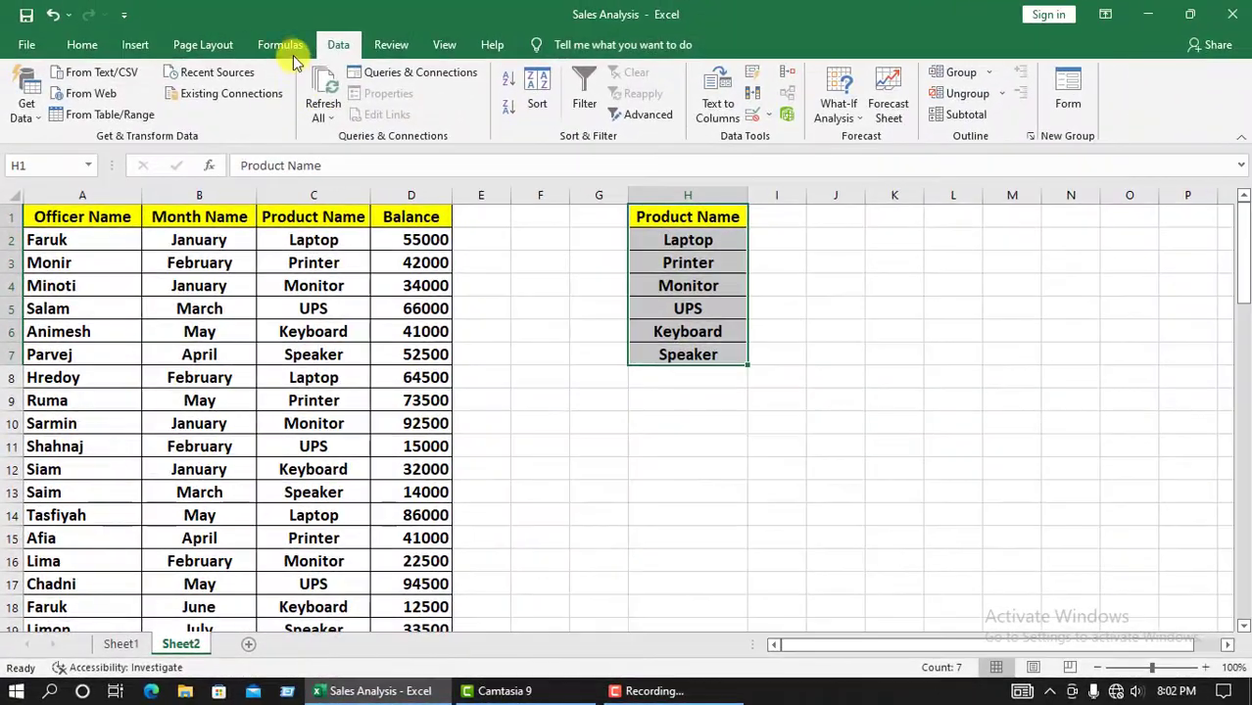
click(280, 44)
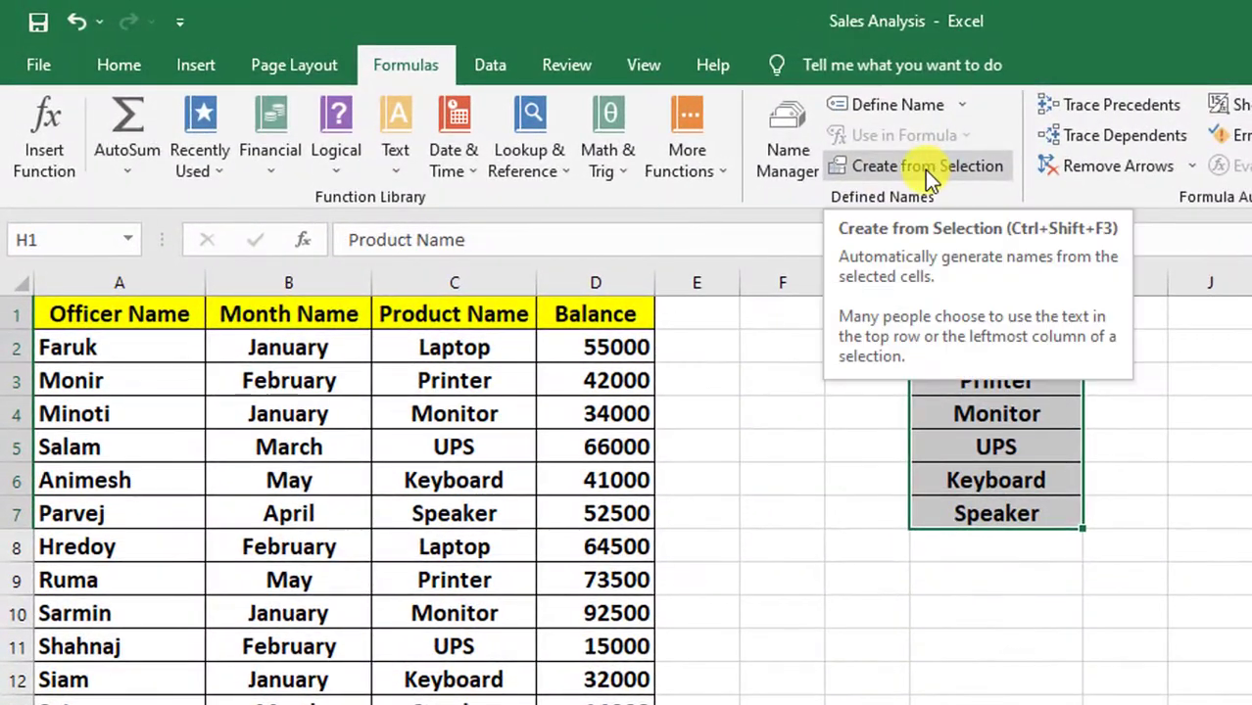
click(794, 147)
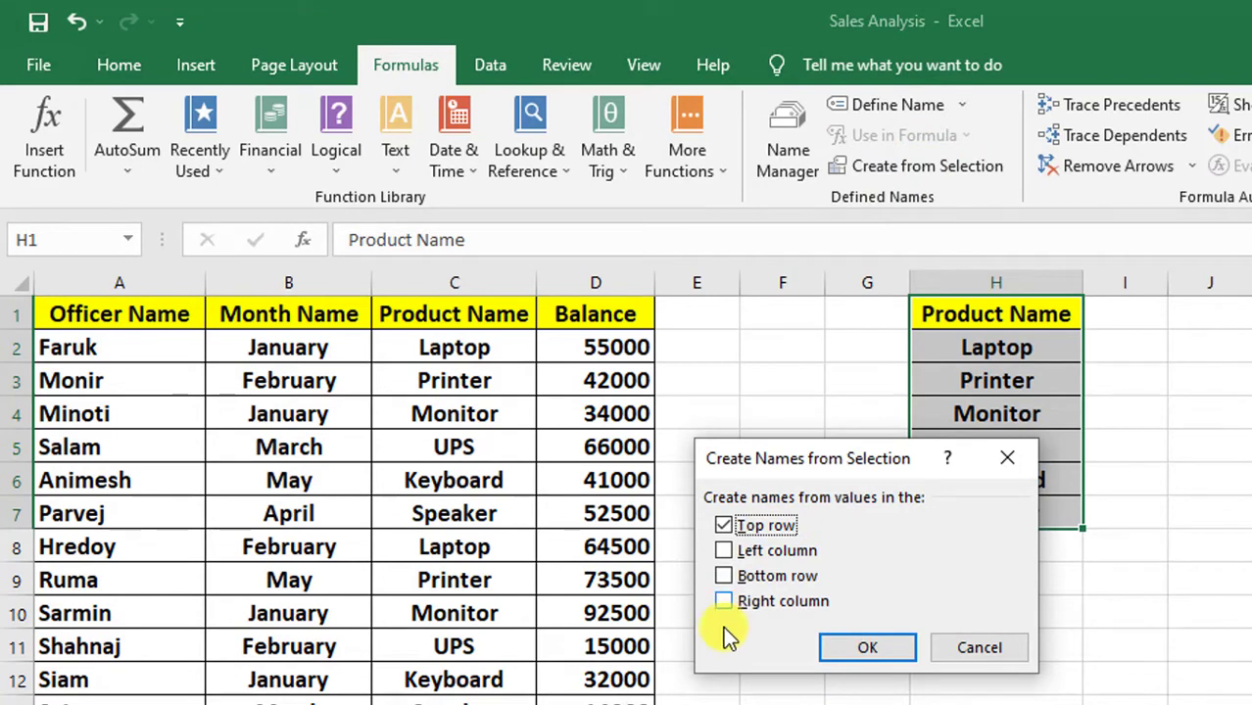
click(867, 648)
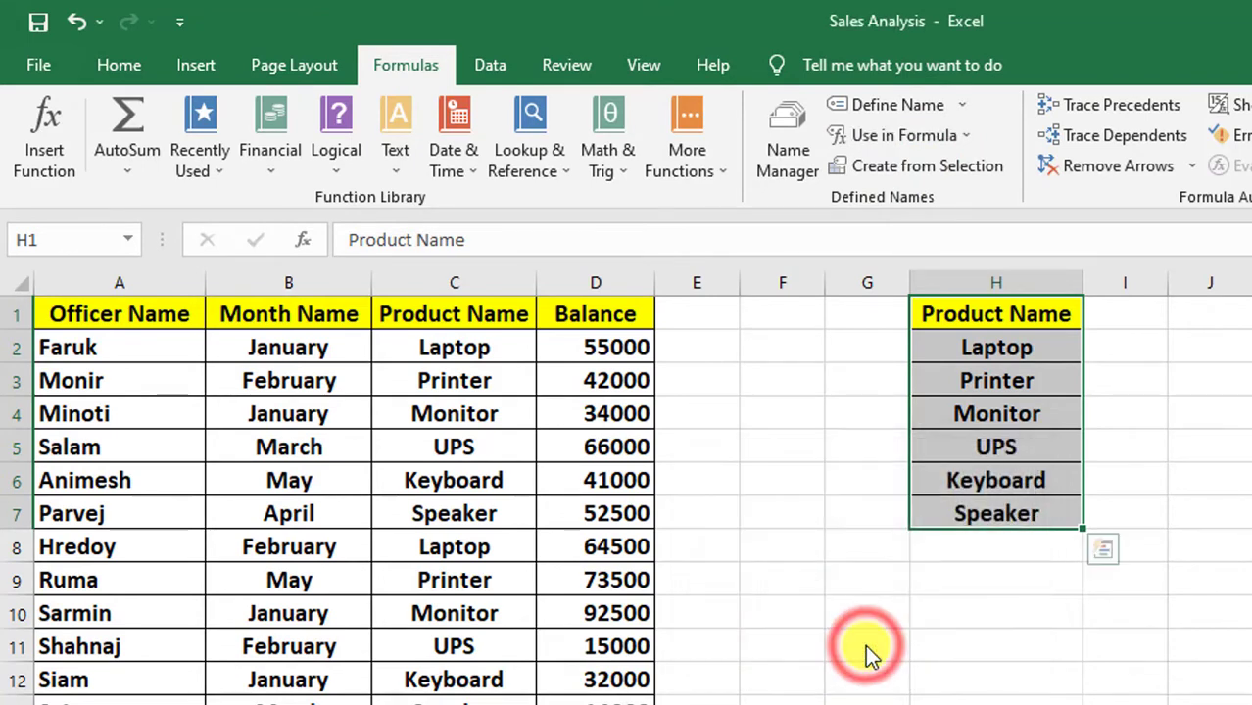
Step: Check which cells the Product_Name named range covers by selecting it from the workbook's defined names
click(934, 588)
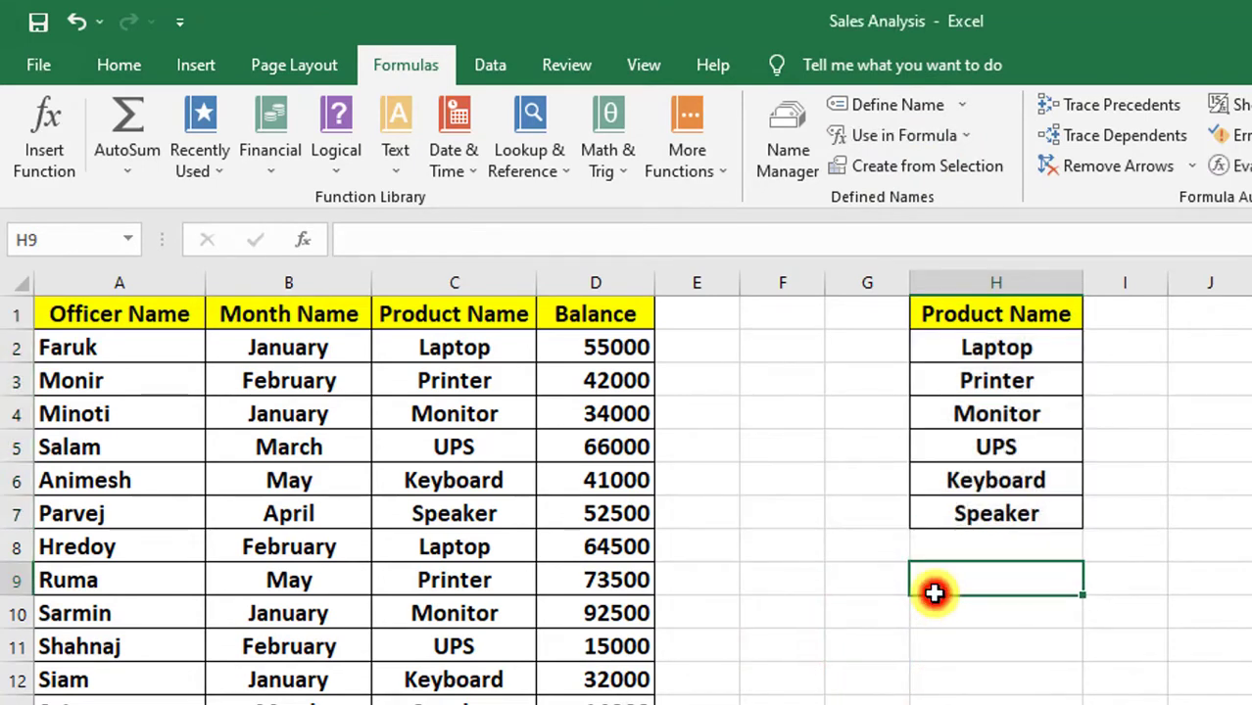
click(128, 240)
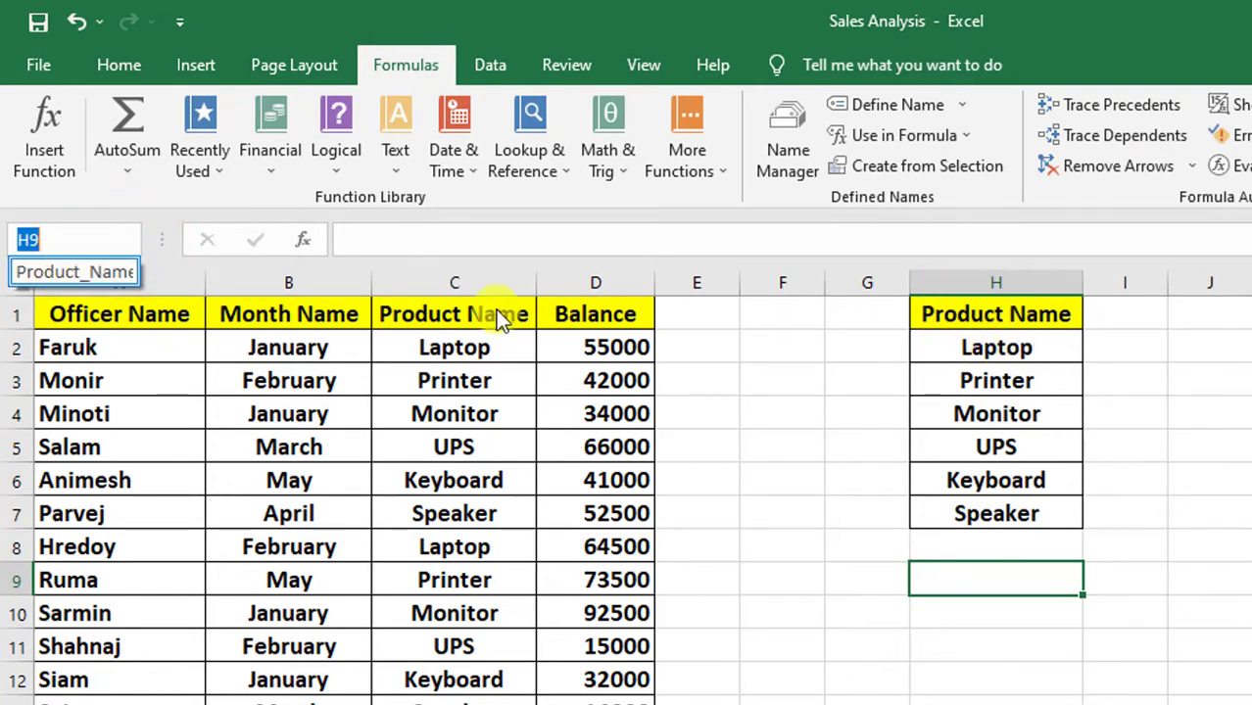
click(96, 272)
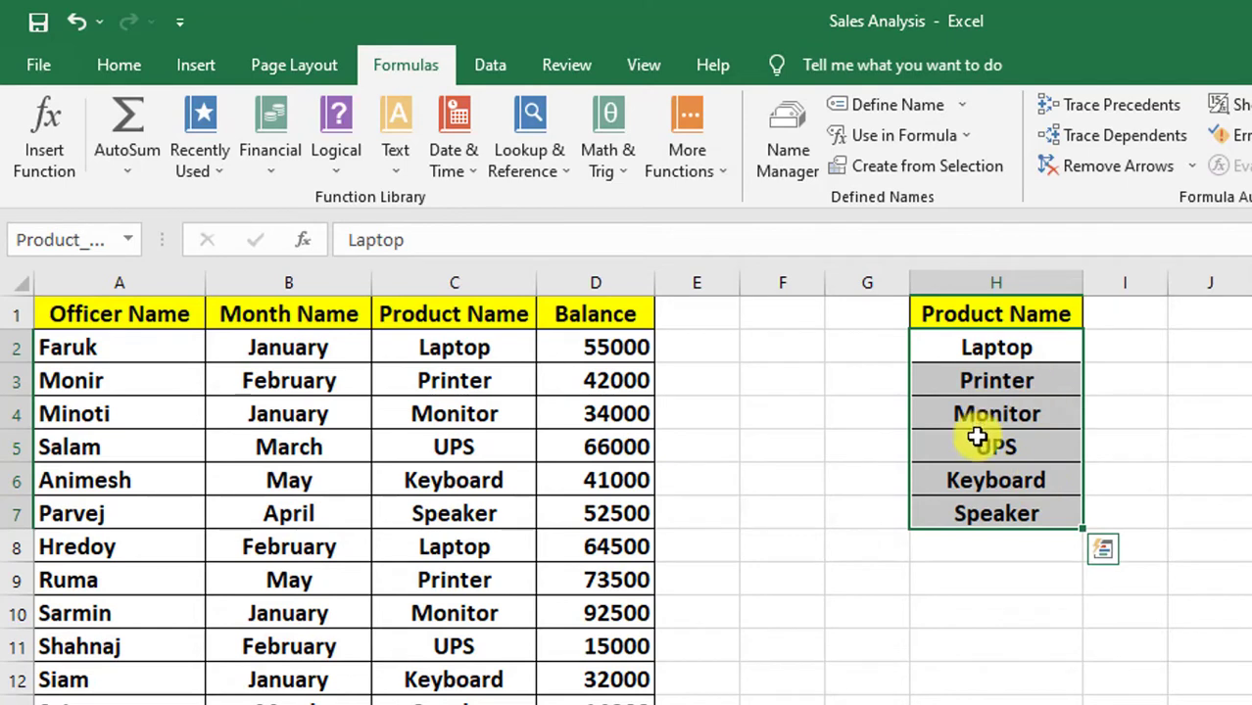
click(839, 443)
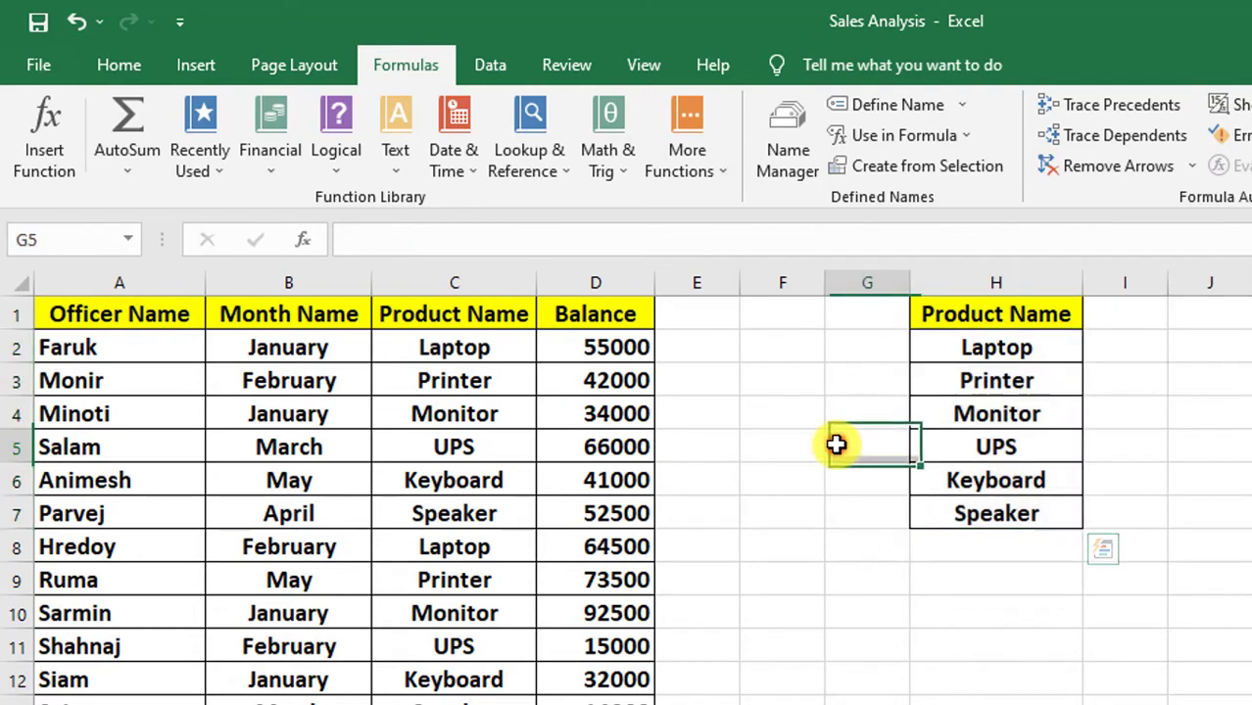
click(128, 241)
click(59, 272)
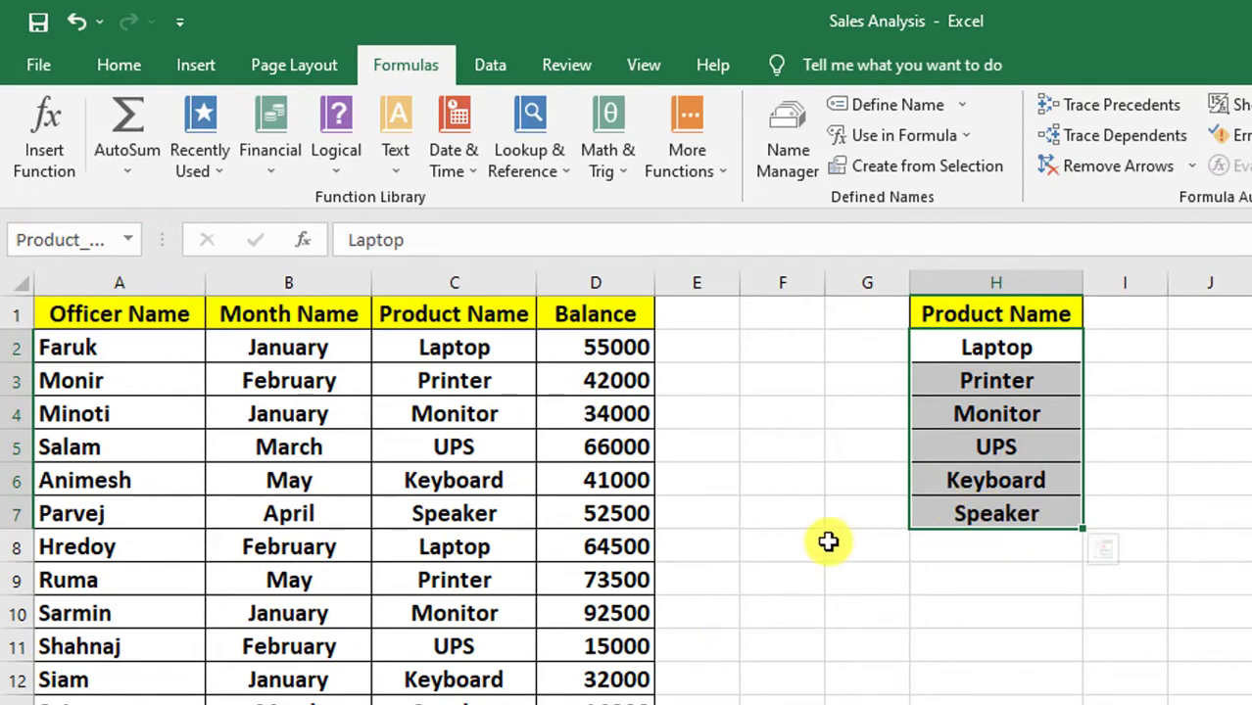
click(934, 470)
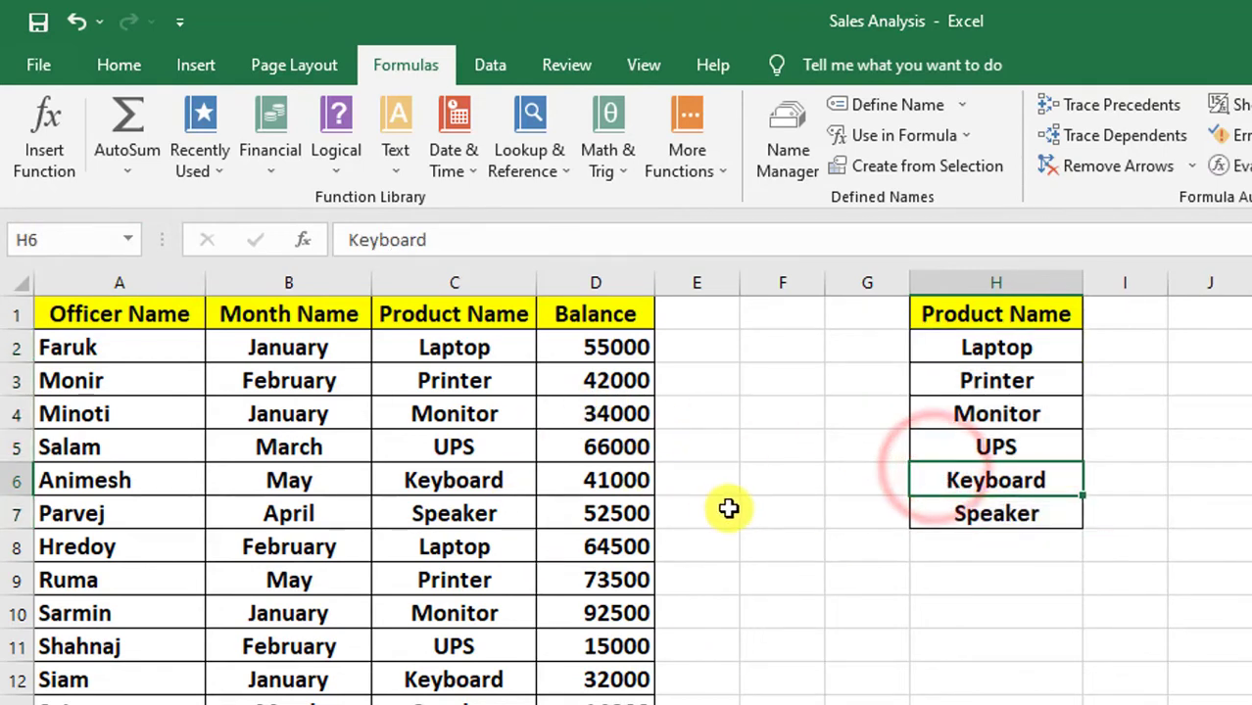
click(729, 506)
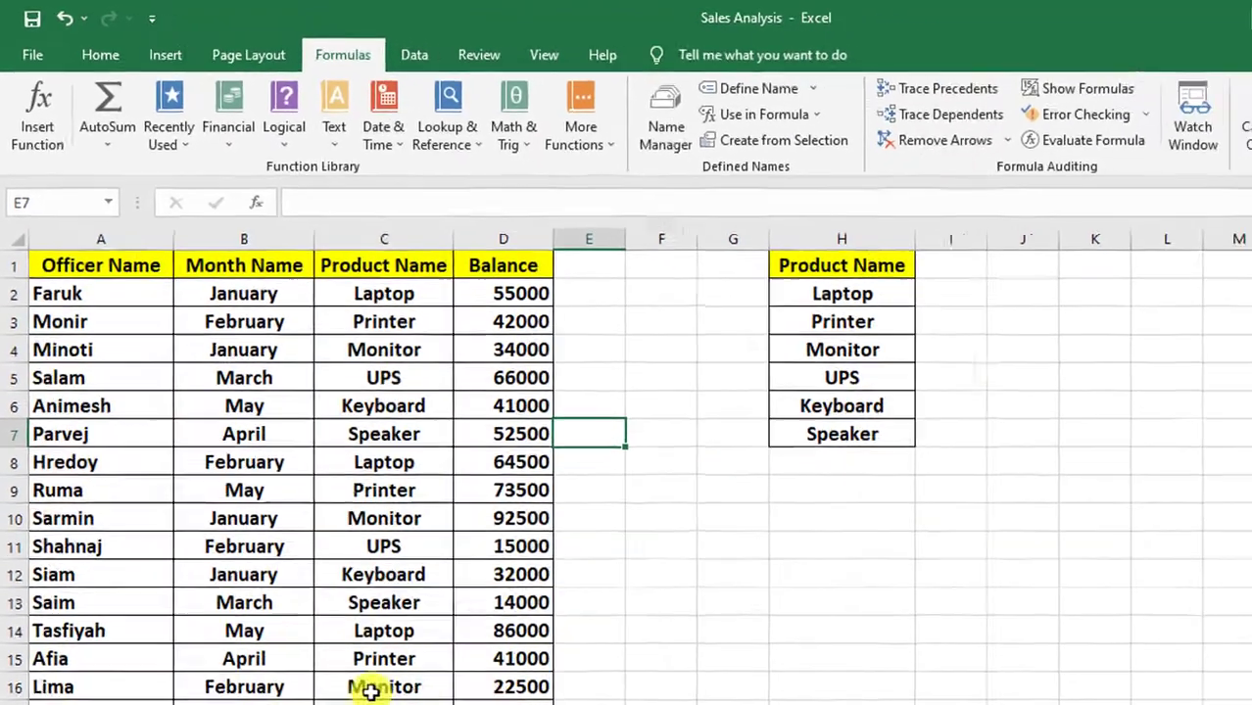
click(294, 704)
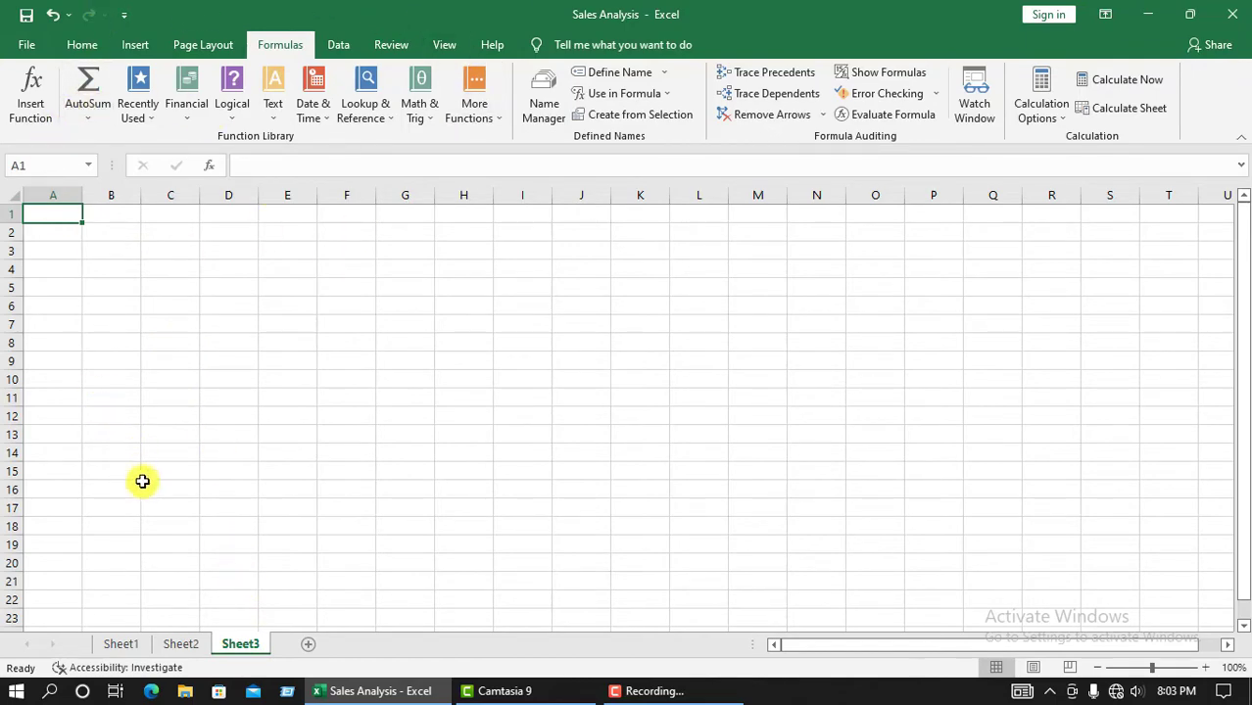
click(175, 648)
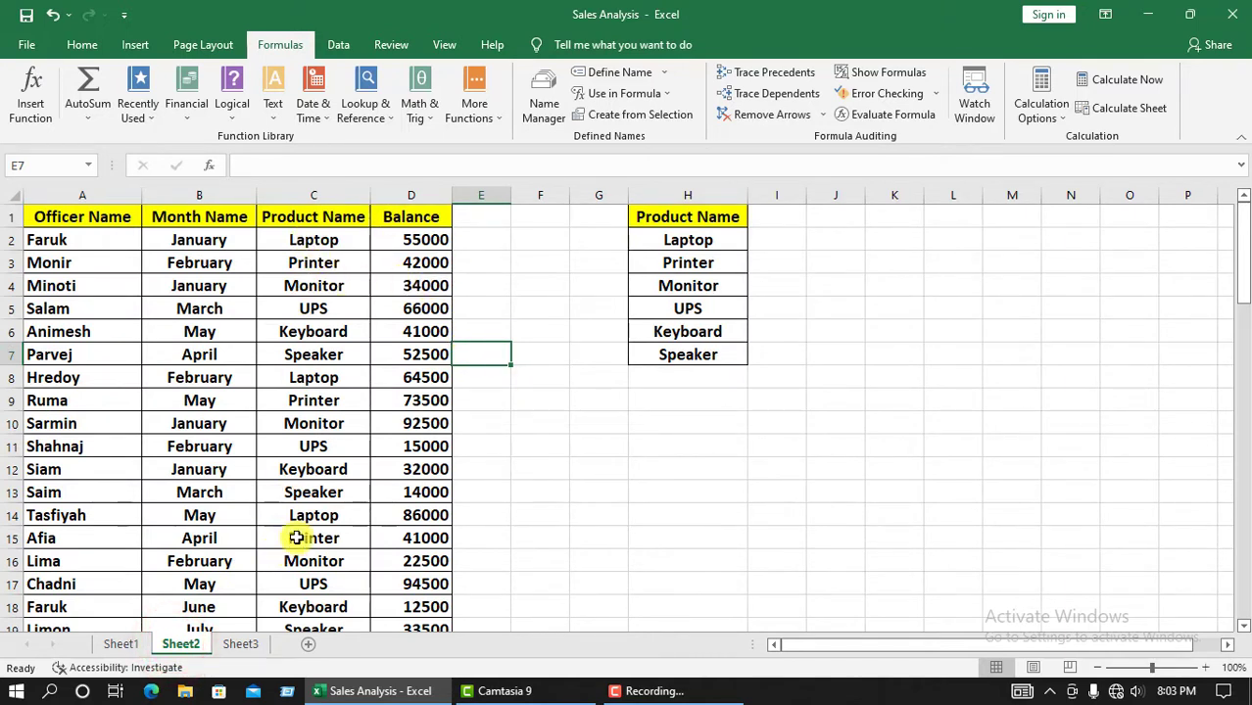
click(318, 242)
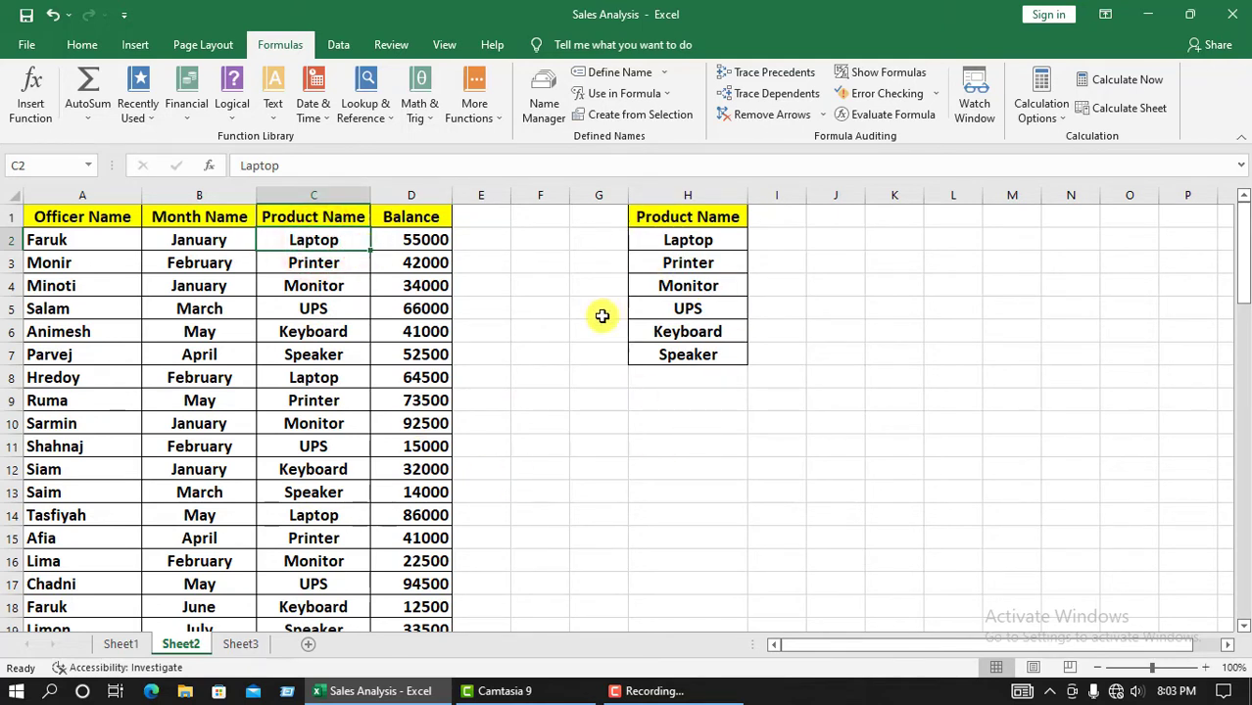
click(296, 325)
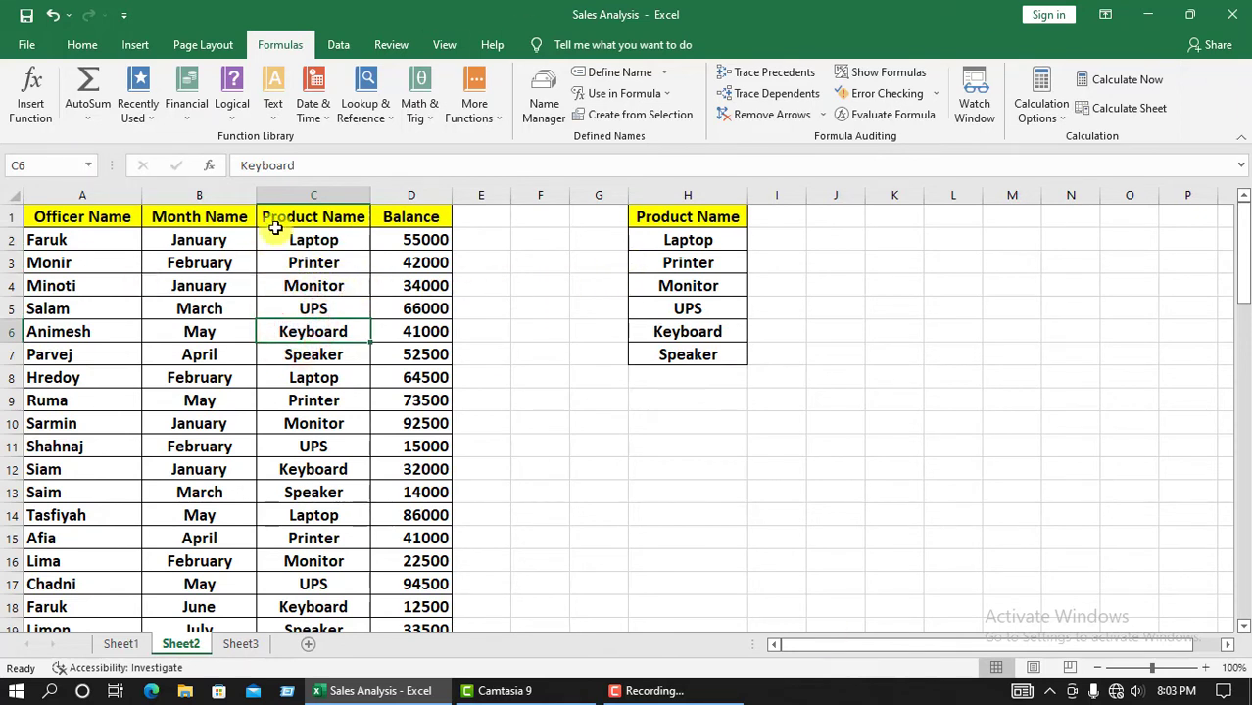
Step: Start a data validation rule on the Product Name cells C2:C73 that allows a List
click(306, 240)
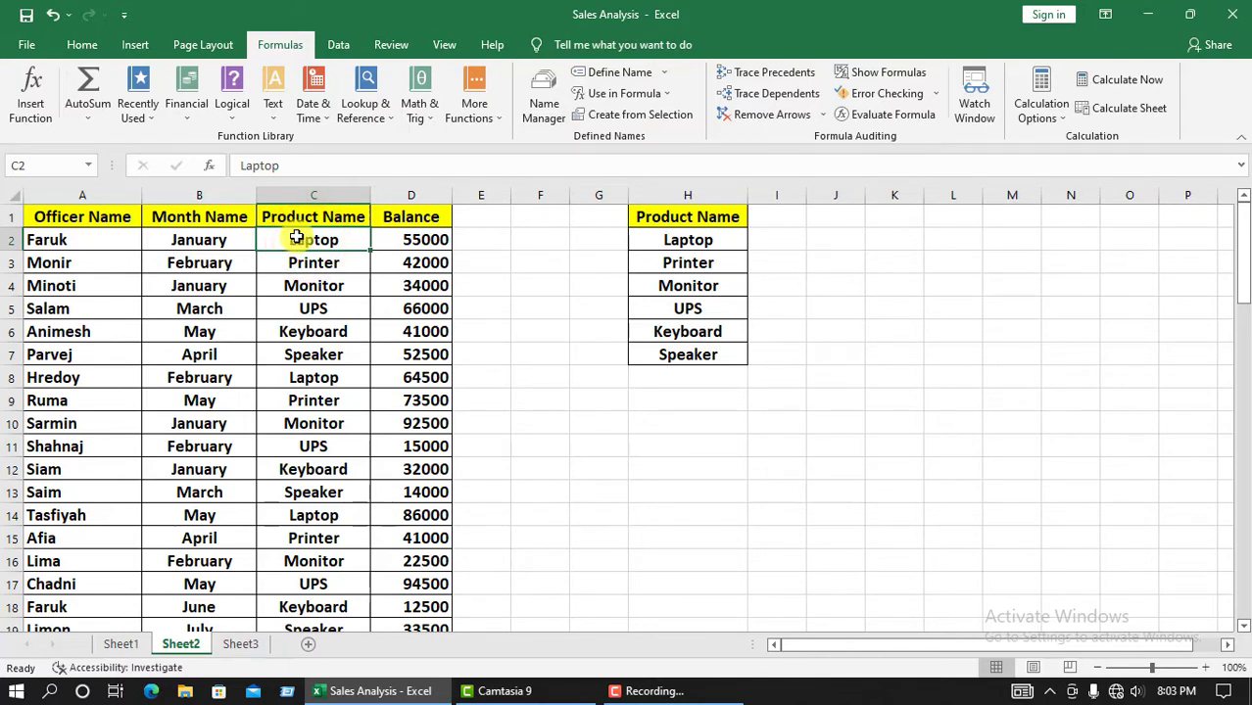
key(ctrl+shift+Down)
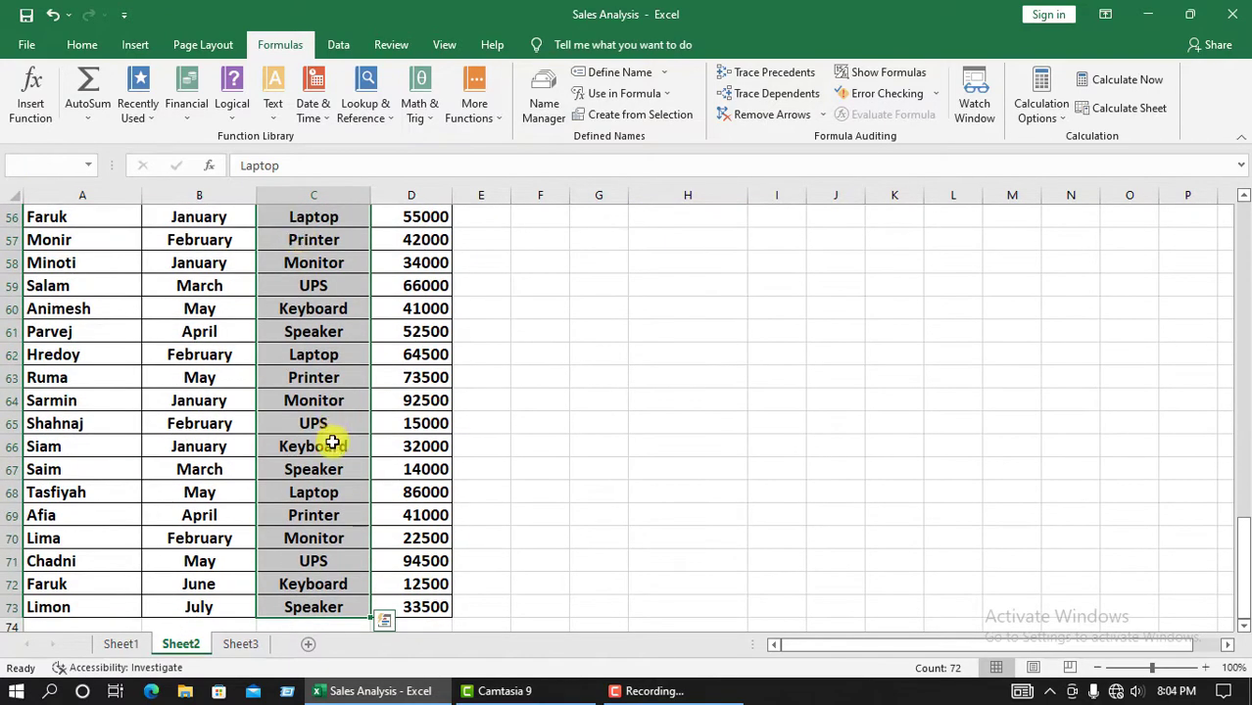
scroll(332, 442, down, 4)
scroll(331, 442, up, 20)
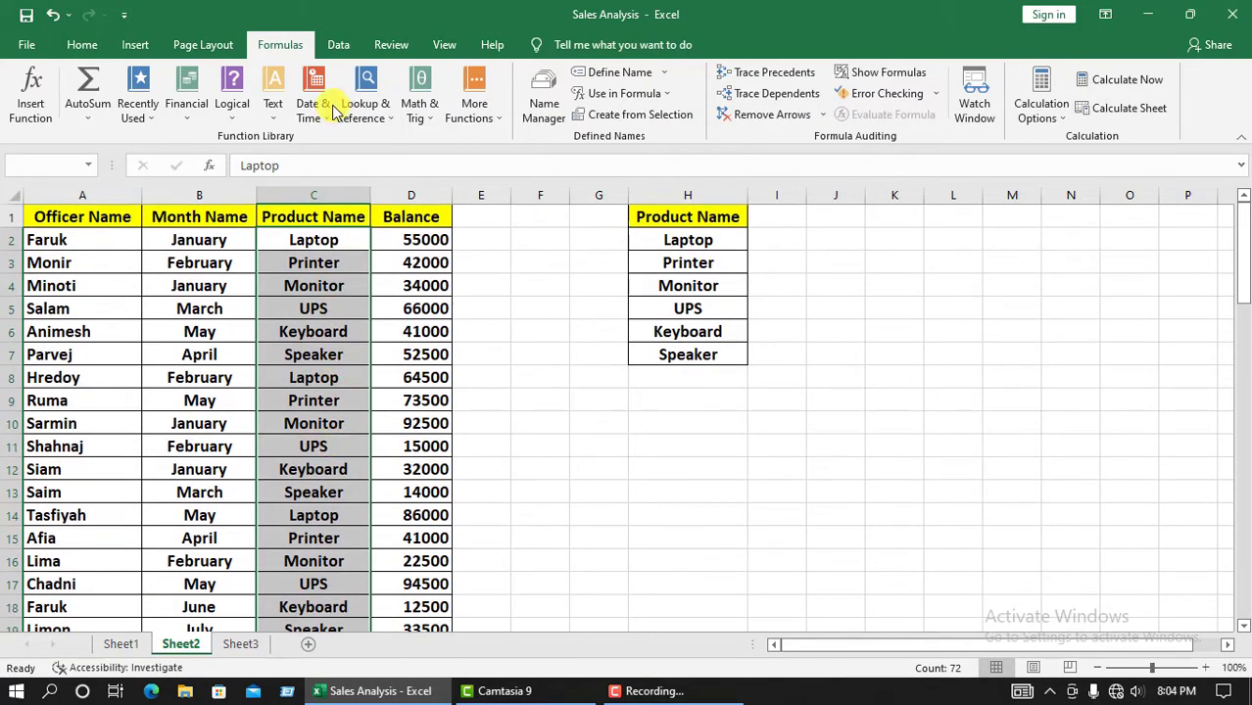
click(338, 45)
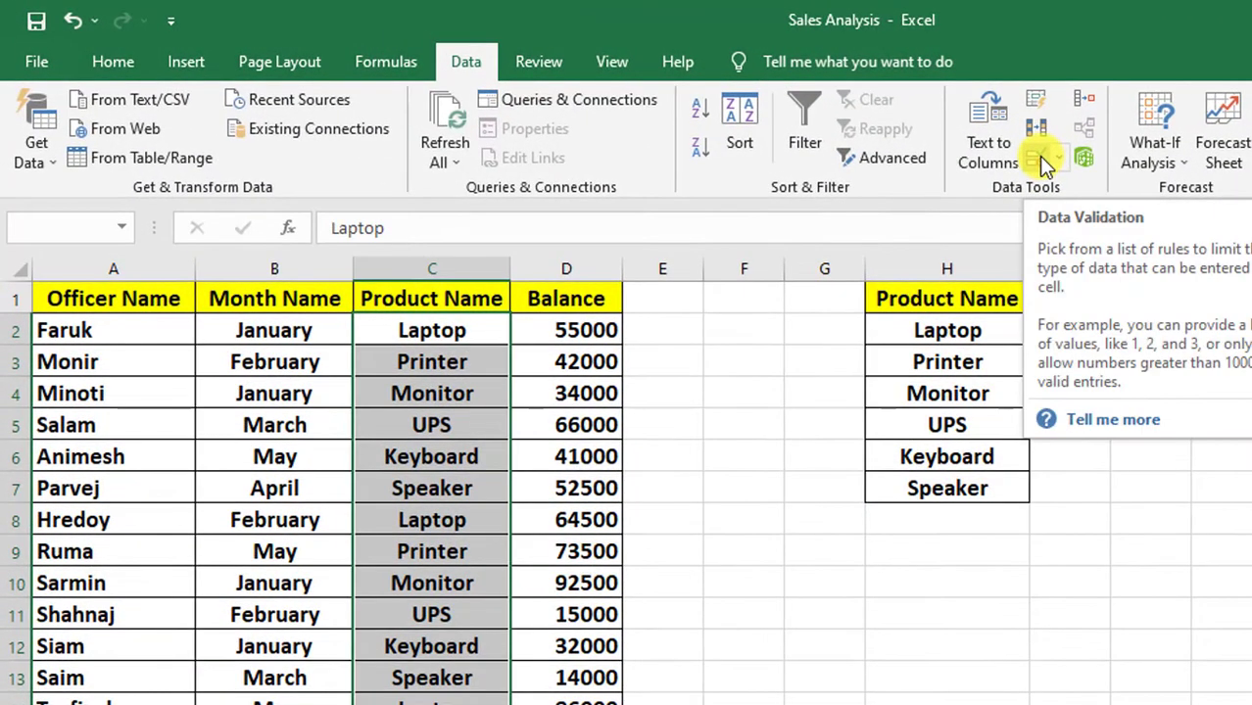
click(1059, 157)
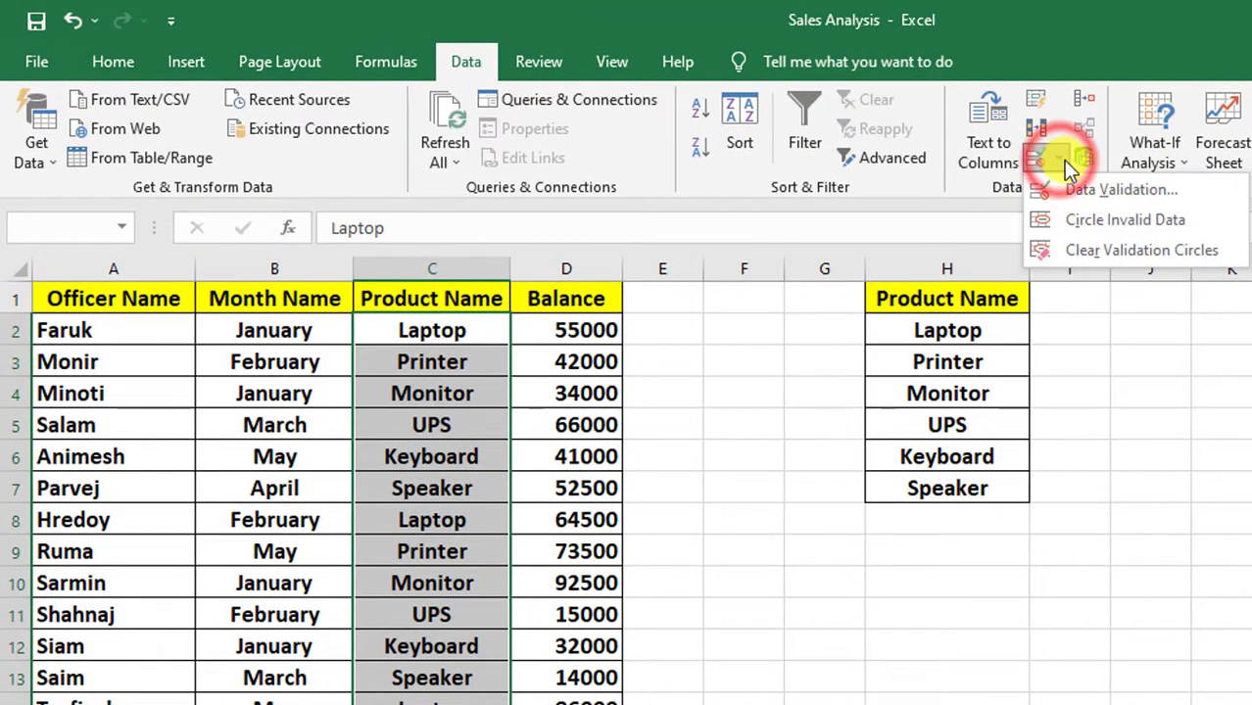
click(1120, 193)
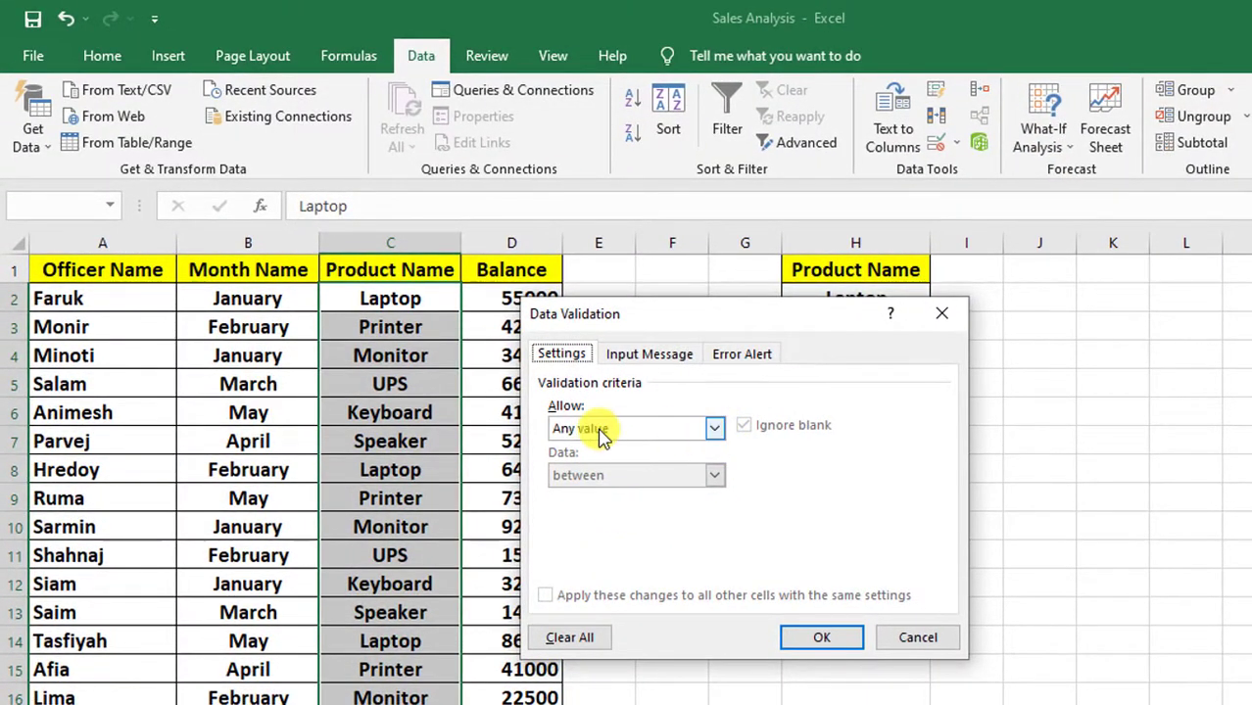
click(716, 429)
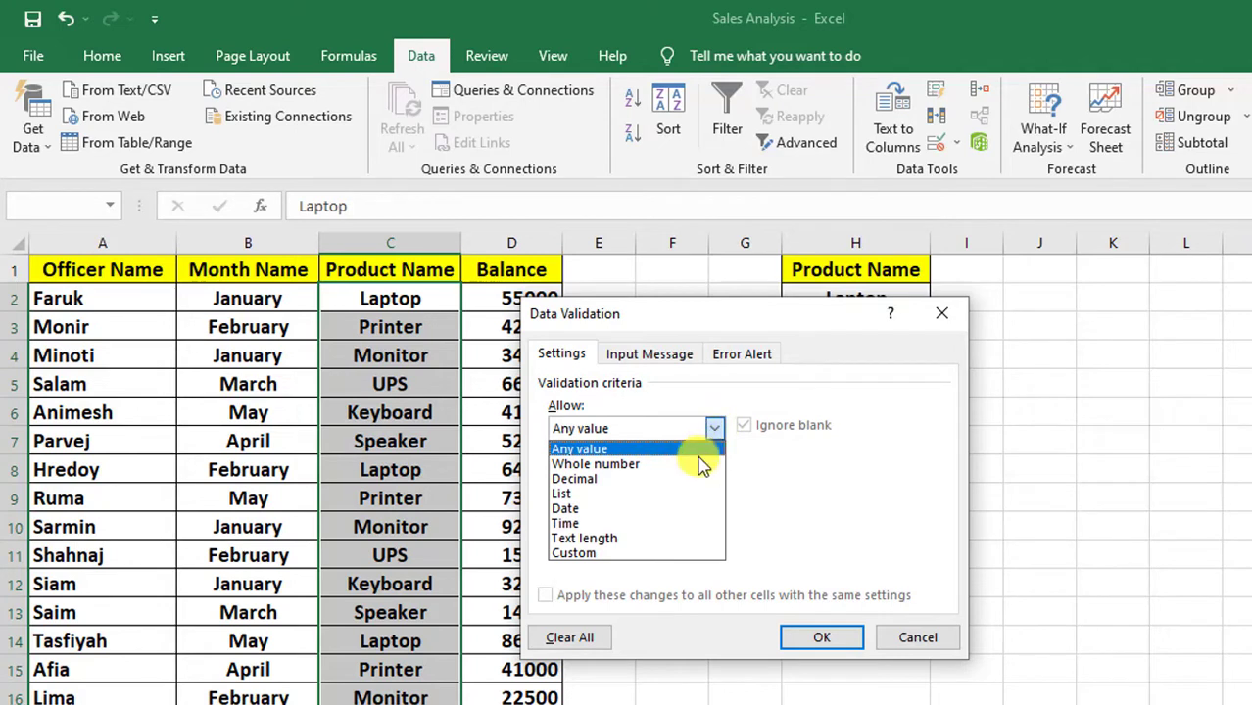
click(601, 496)
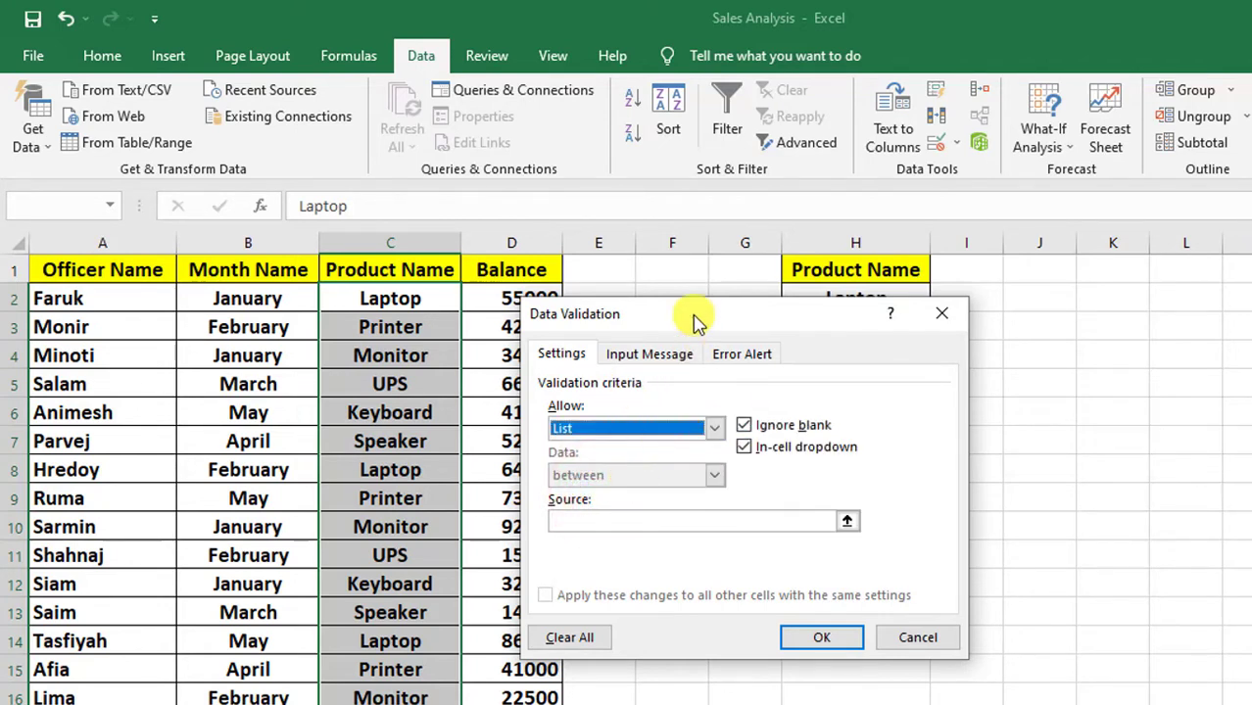
Step: Set the validation list's source to =Product_Name and apply the rule
drag(691, 315, 1039, 409)
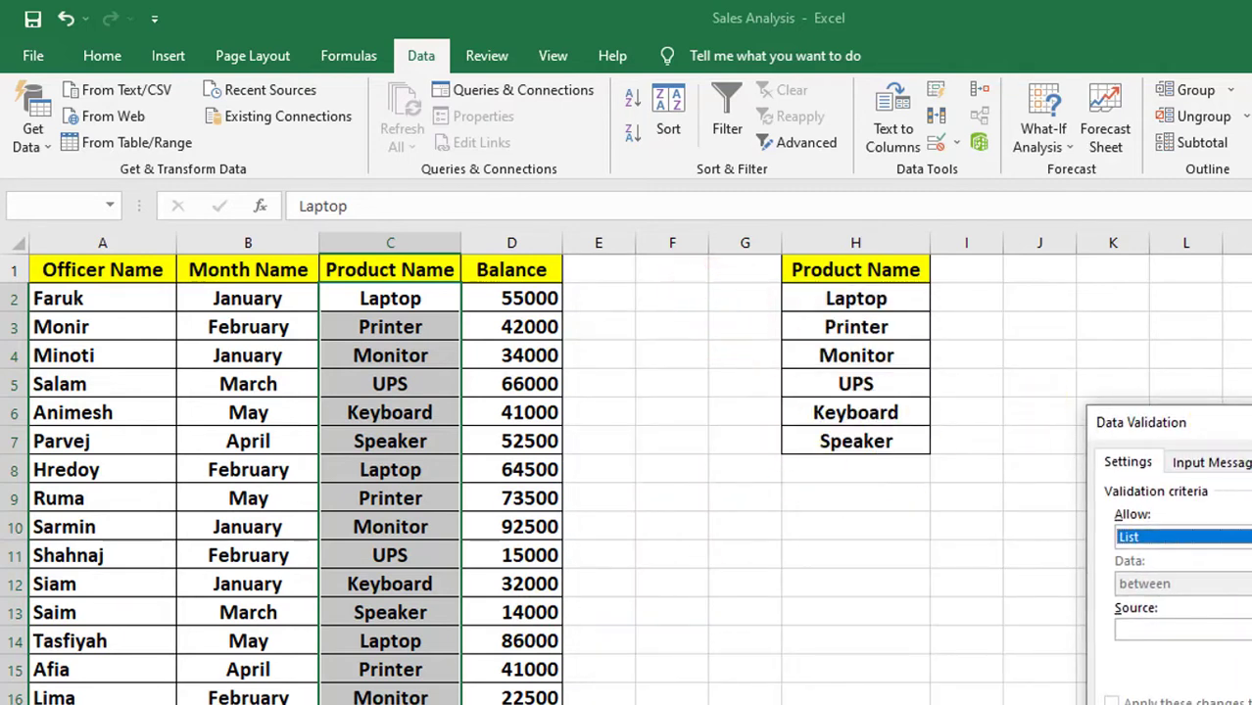
drag(1146, 422, 583, 388)
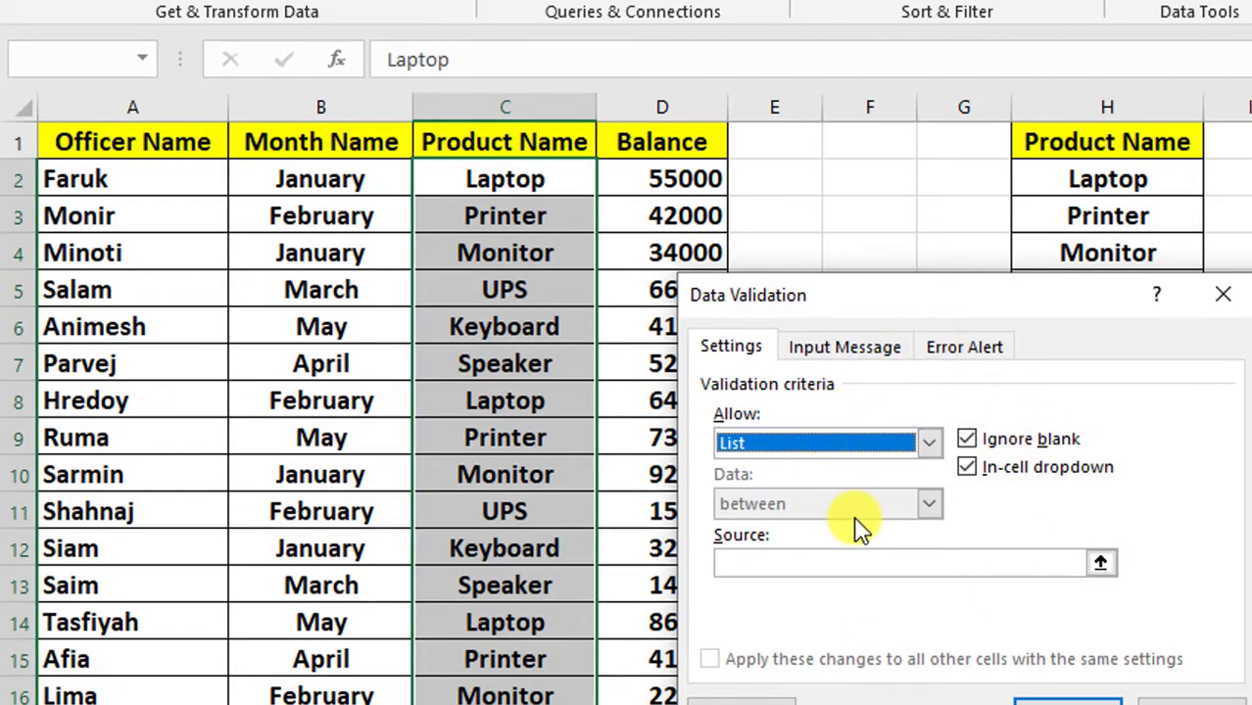
click(859, 562)
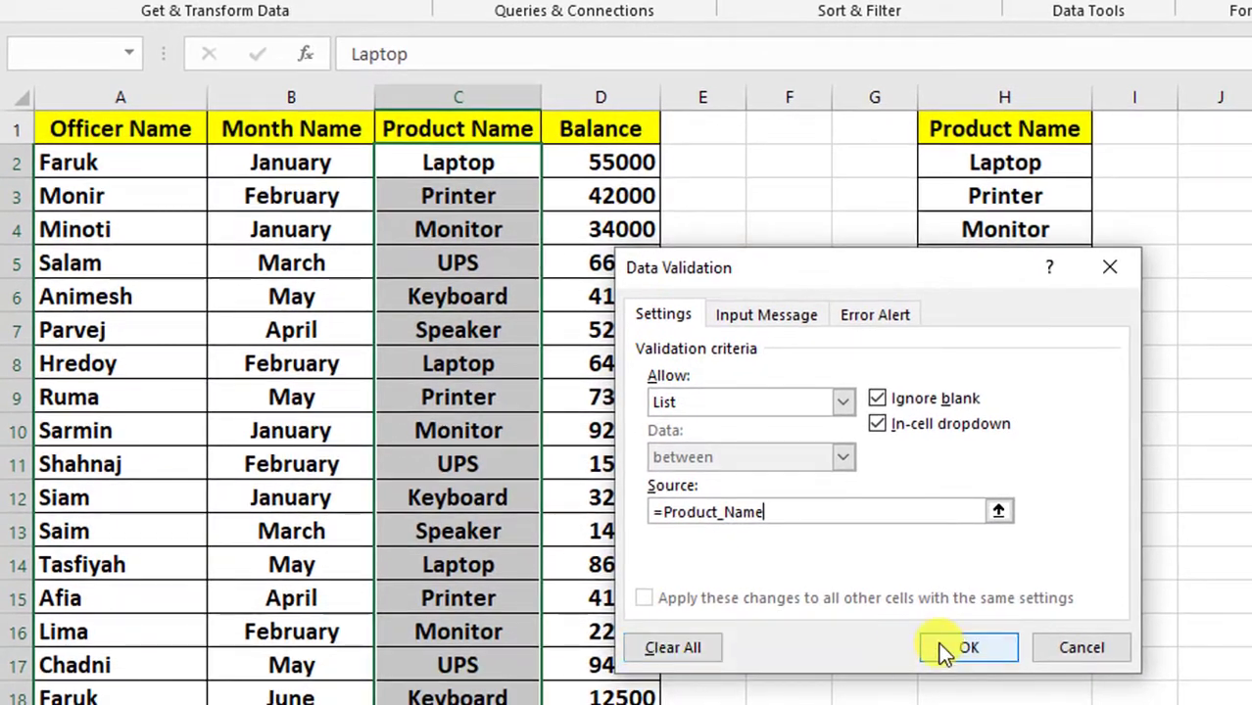
click(943, 649)
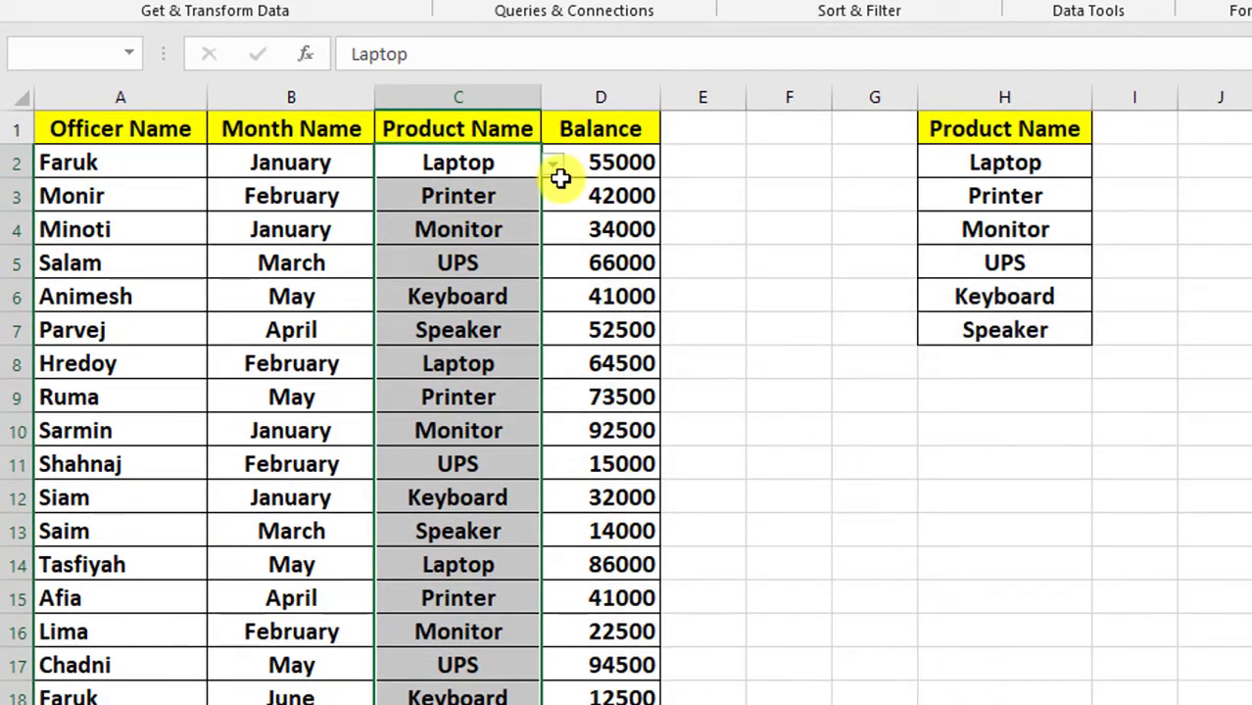
Step: Review the product choices in the drop-down list of cell C2
click(502, 163)
click(555, 166)
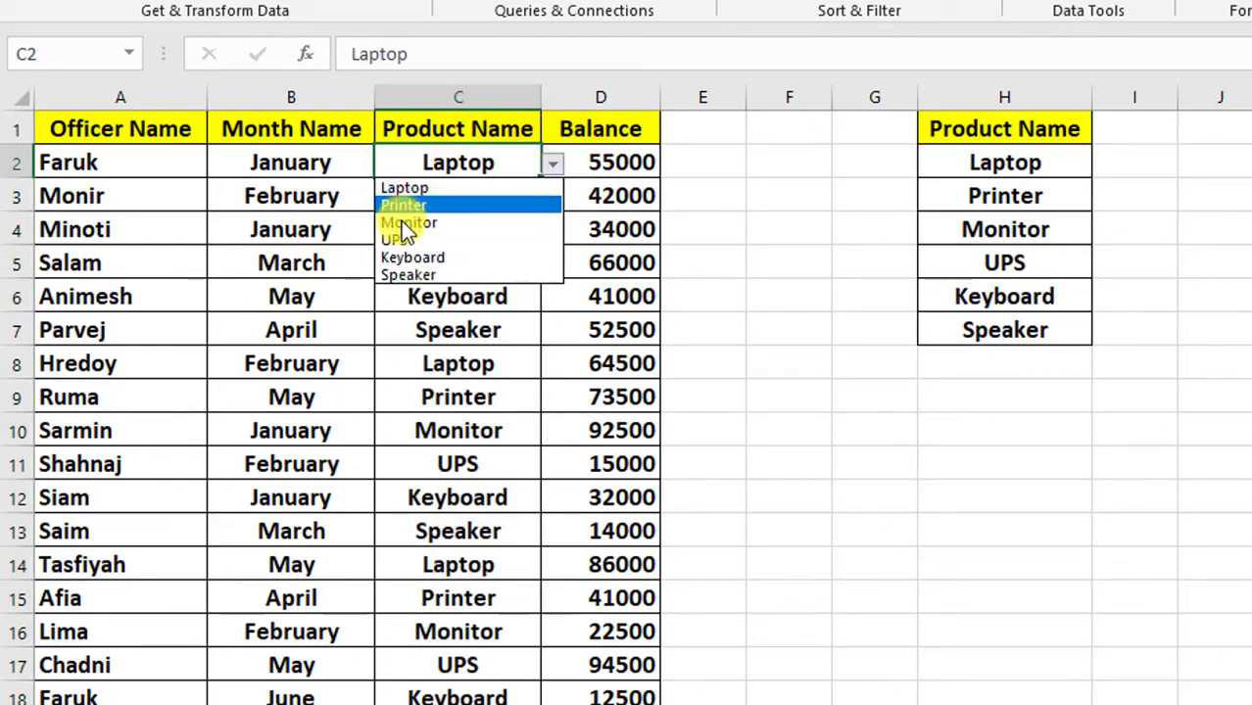
click(407, 341)
Step: Select the Product_Name named range to compare its cells with the drop-down choices in C2
click(130, 55)
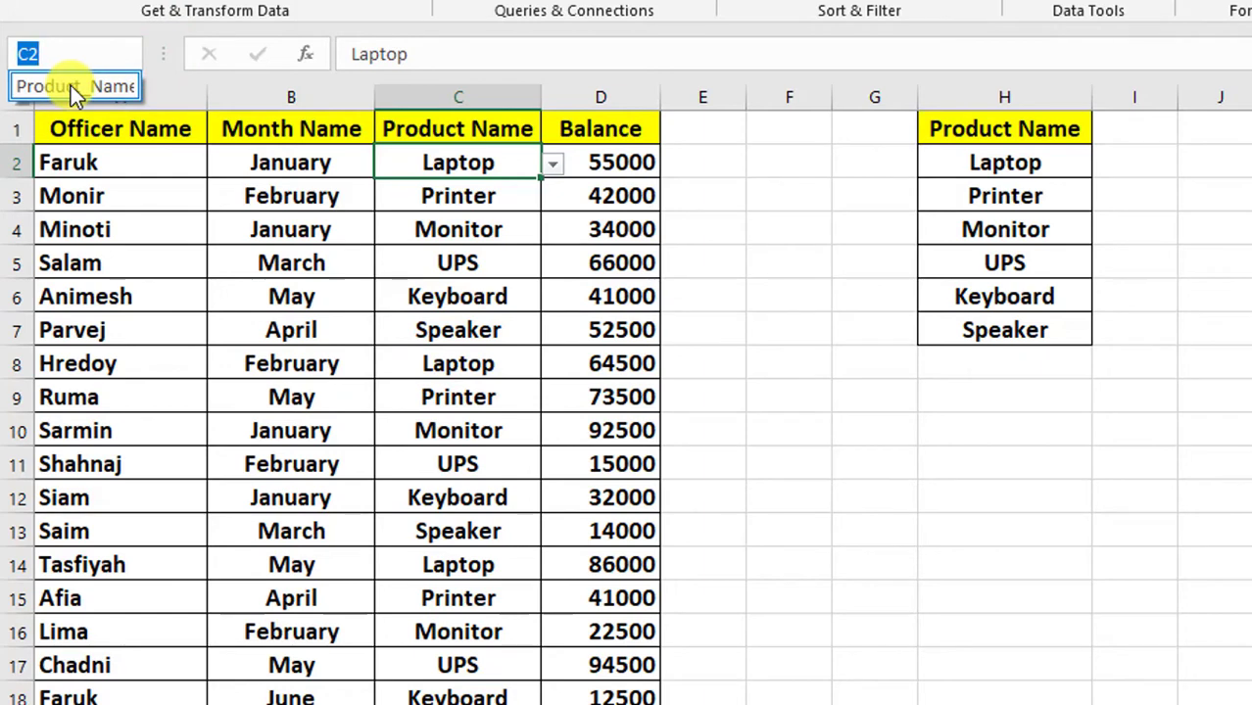
click(70, 86)
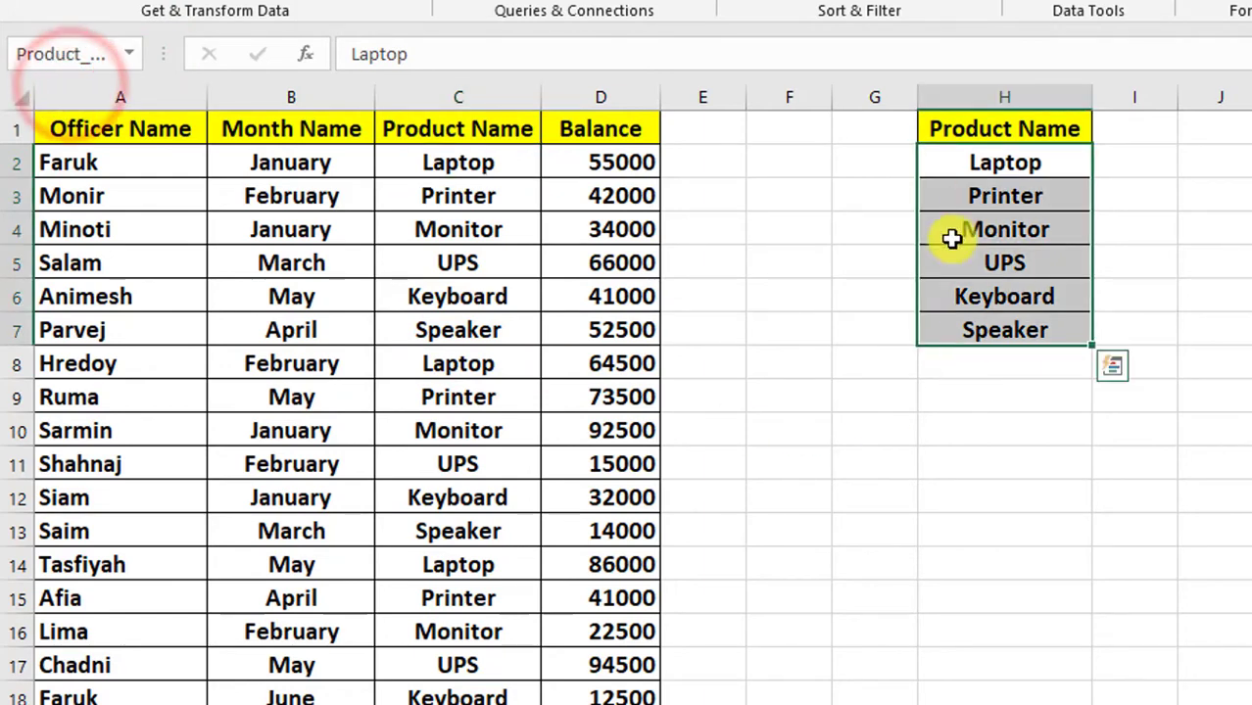
click(750, 279)
click(438, 165)
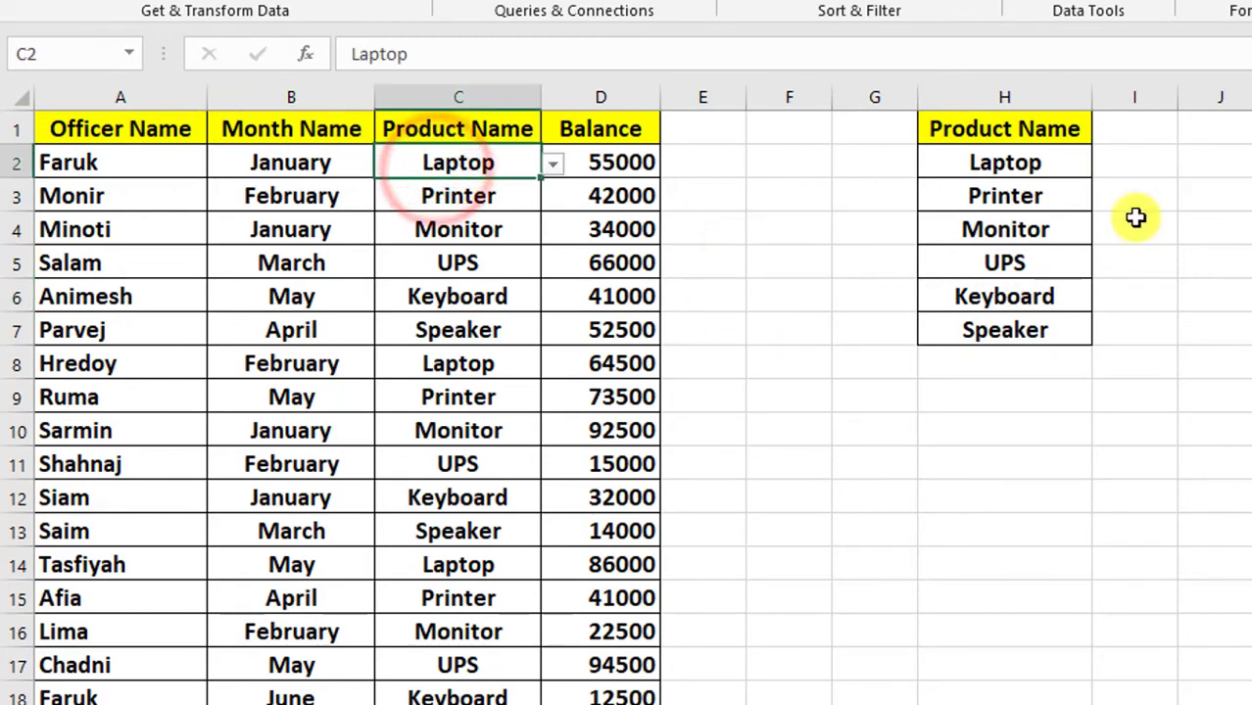
click(129, 55)
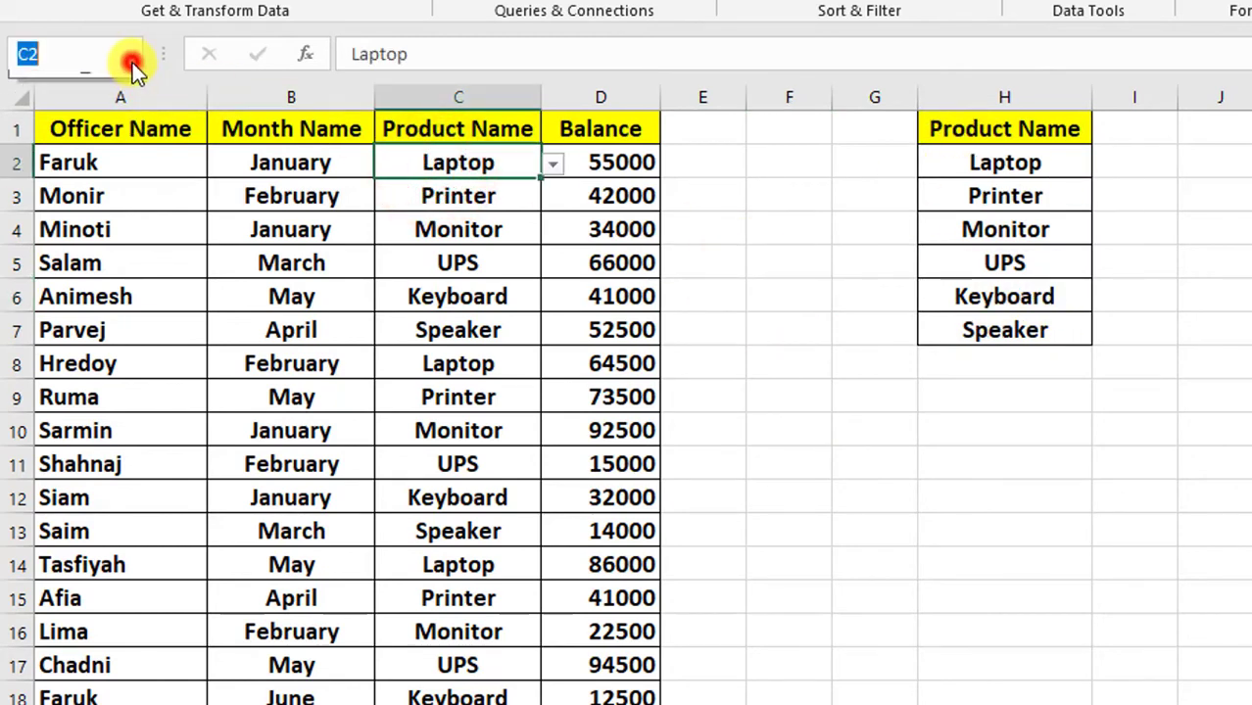
click(515, 327)
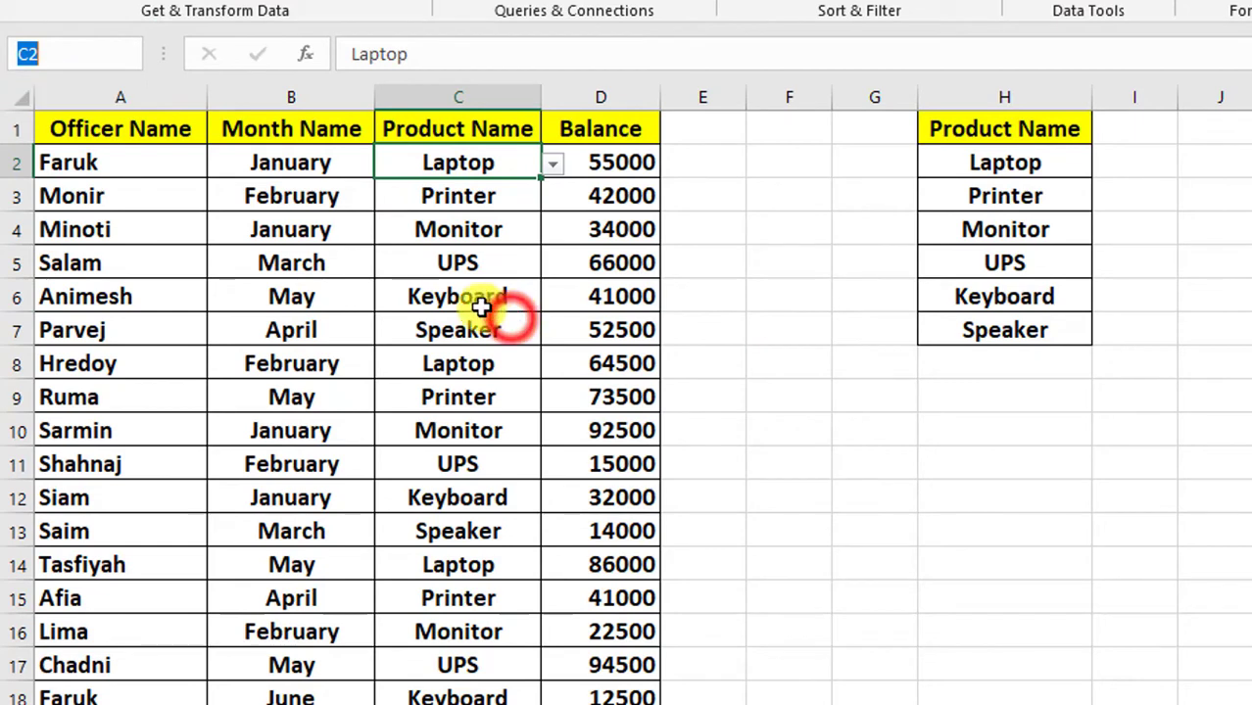
Step: Choose Monitor for cell C2 and UPS for cell C7 from their product drop-down lists
click(553, 167)
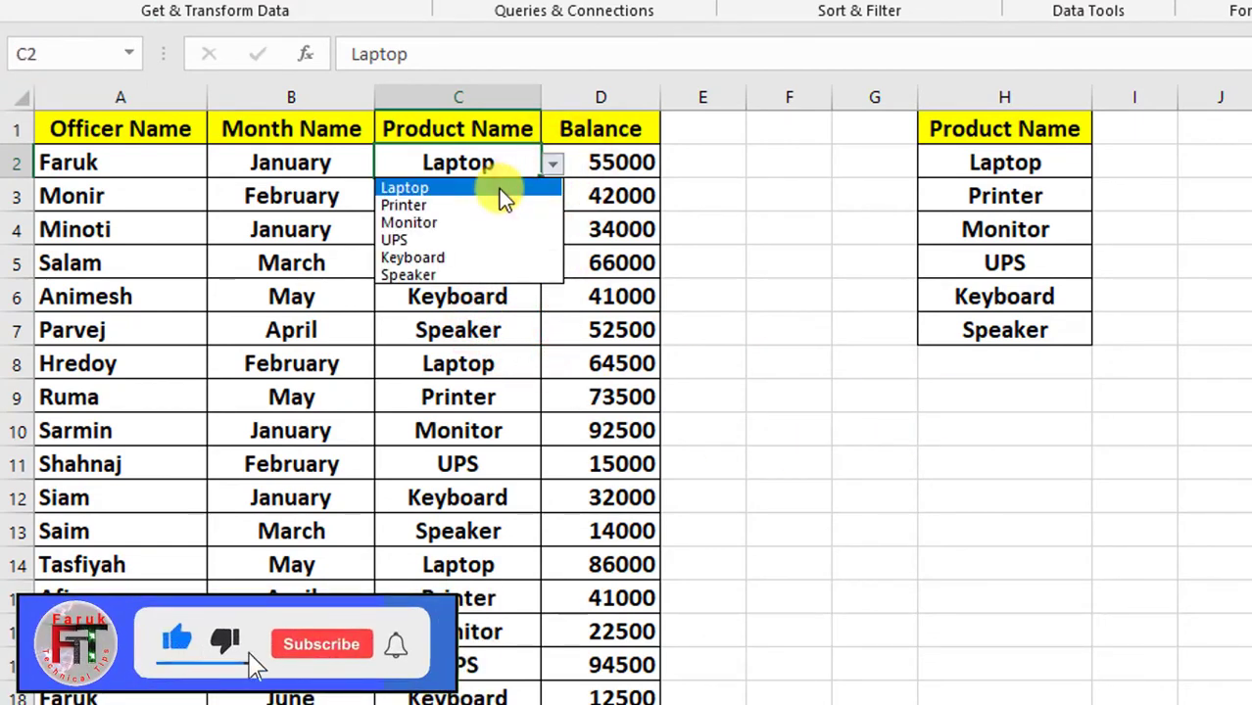
click(424, 222)
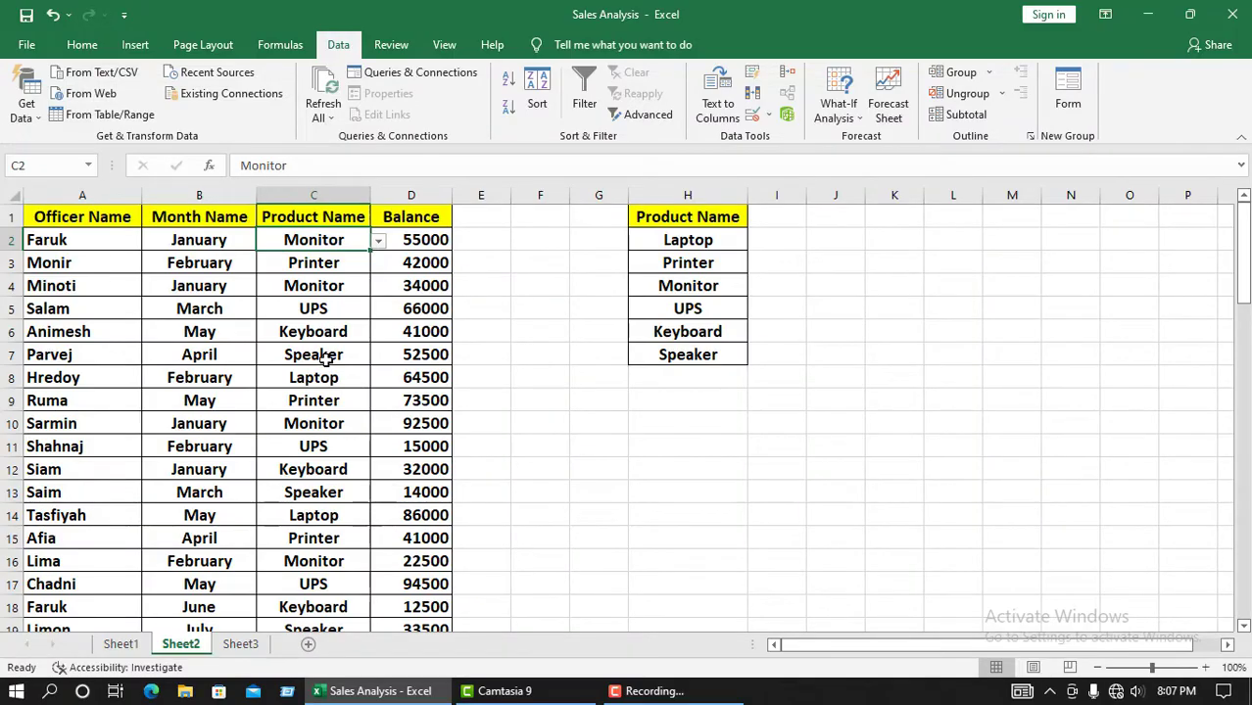
click(326, 359)
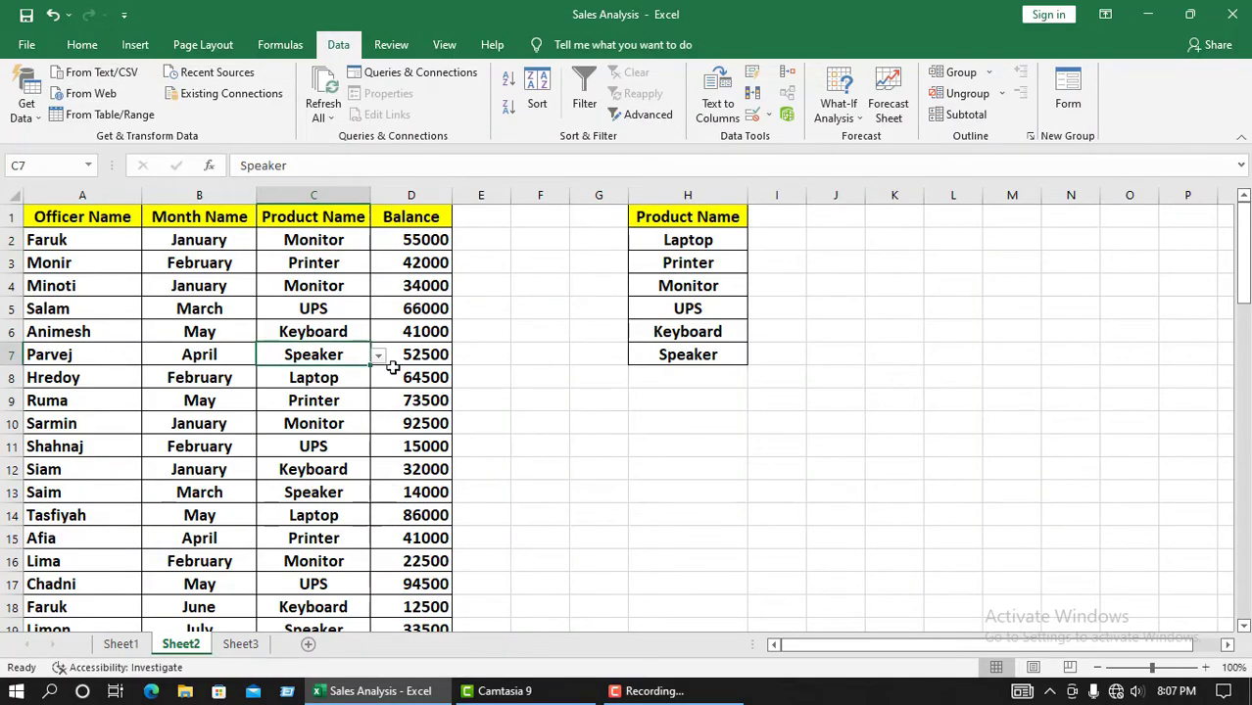
click(378, 354)
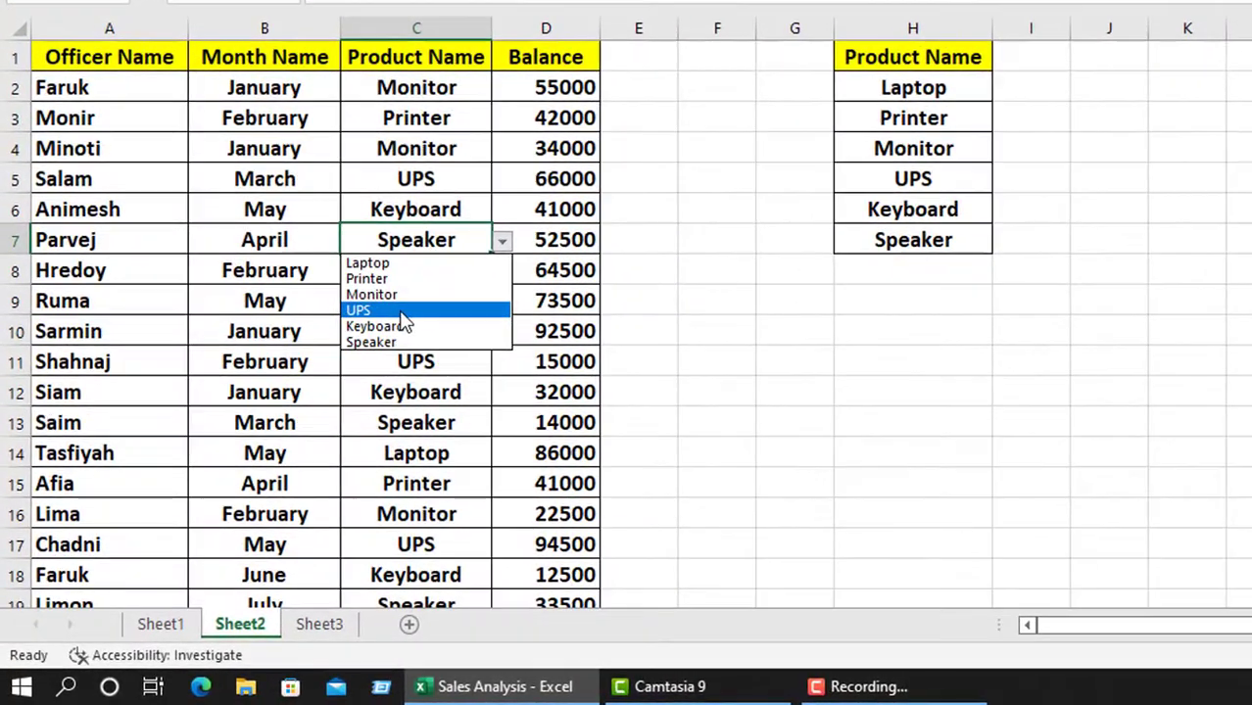
click(402, 312)
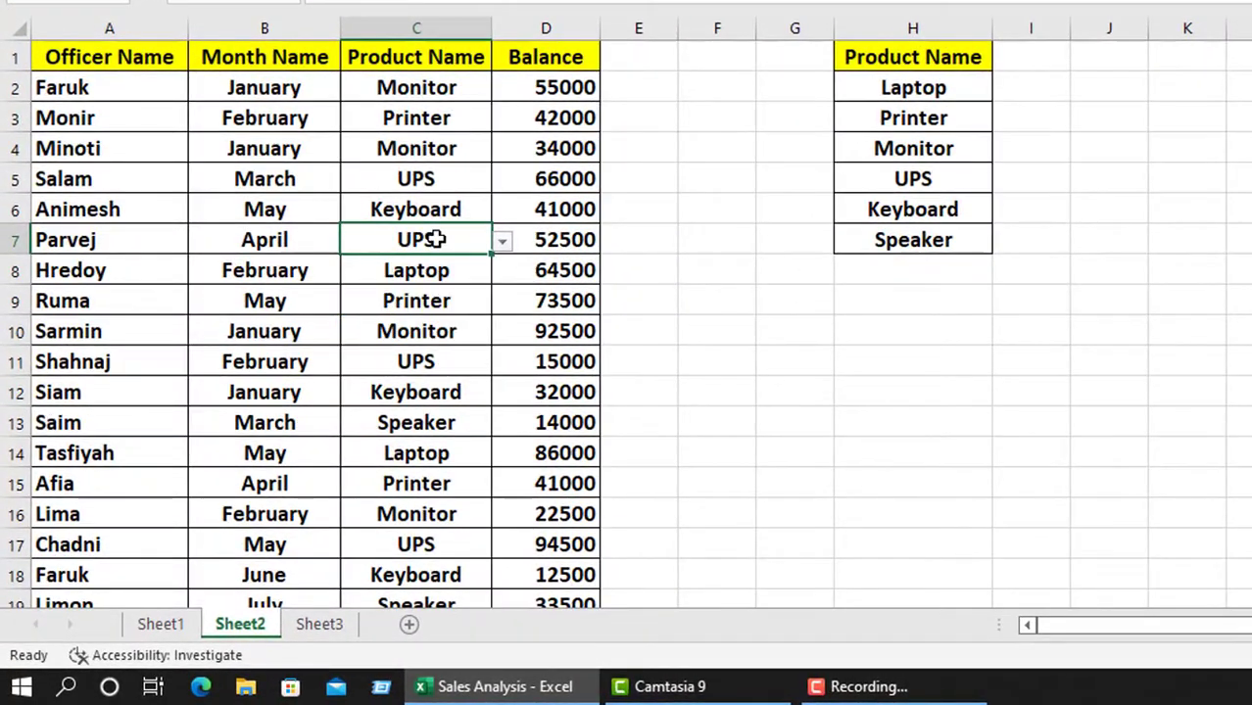
Step: Choose UPS for cell C39 from its product drop-down list
click(460, 354)
scroll(458, 394, down, 6)
scroll(454, 424, down, 3)
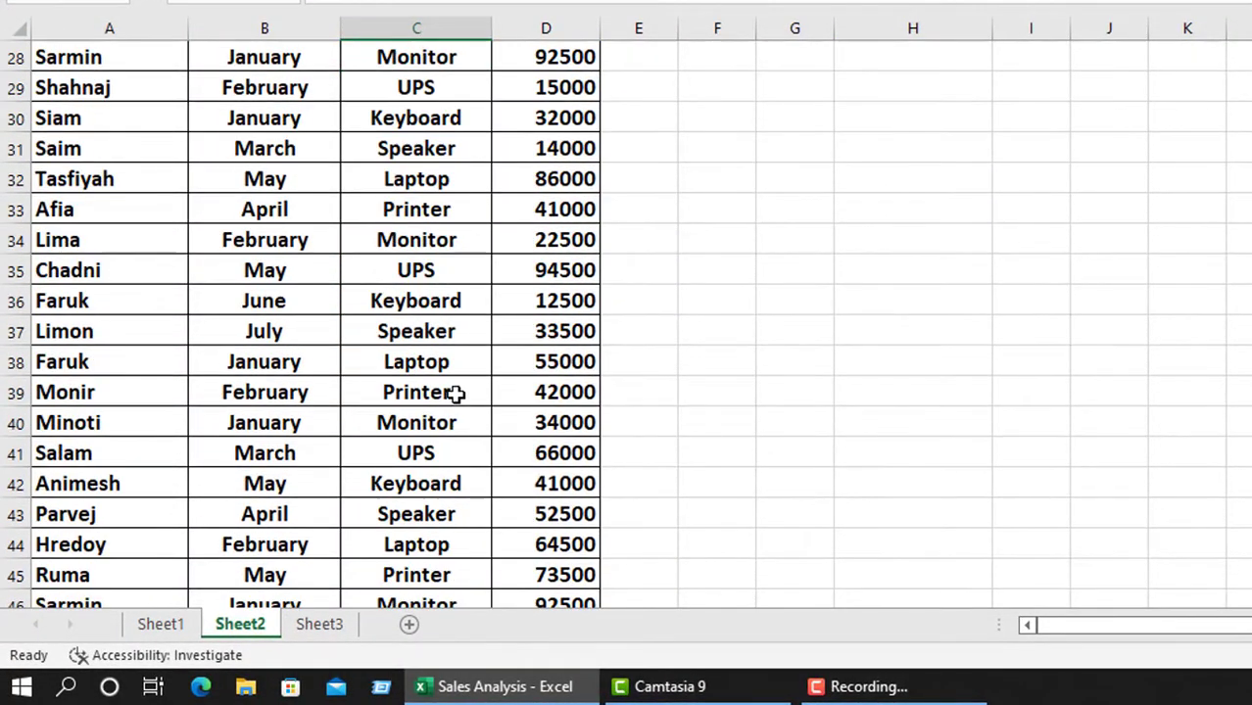
click(456, 395)
click(502, 393)
click(416, 463)
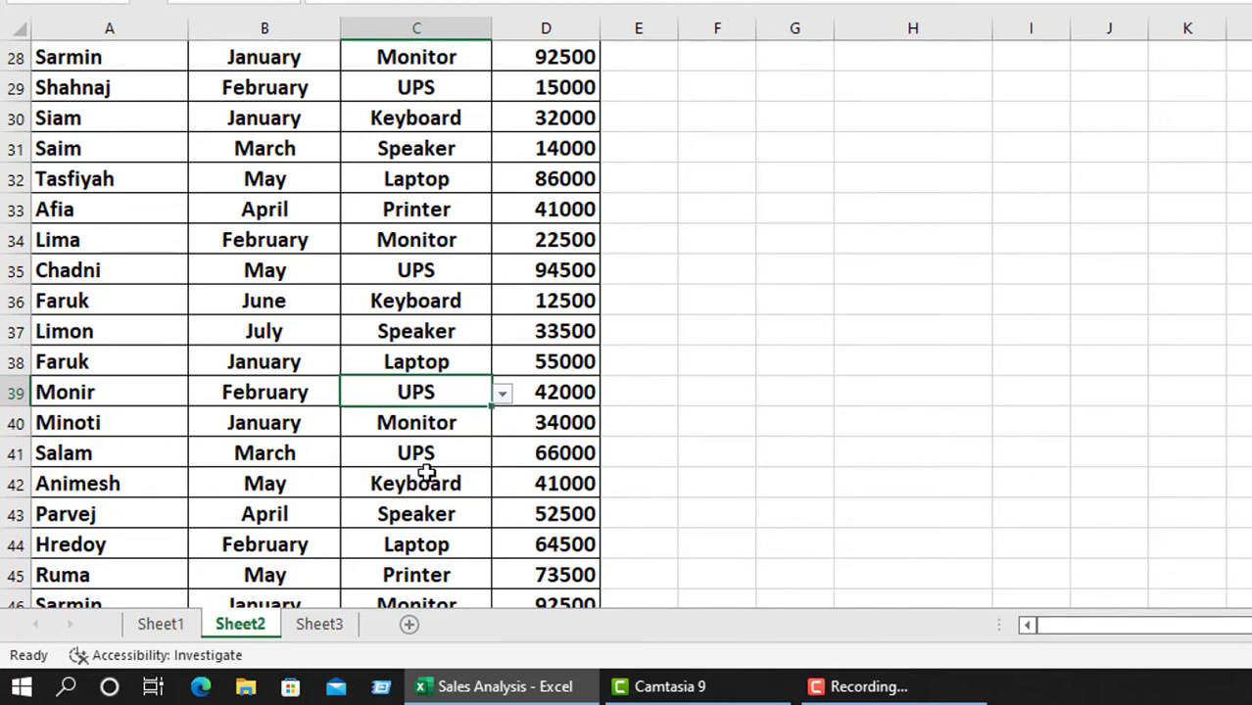
Step: Choose Monitor for cell C67 from its product drop-down list
scroll(429, 464, down, 9)
click(437, 458)
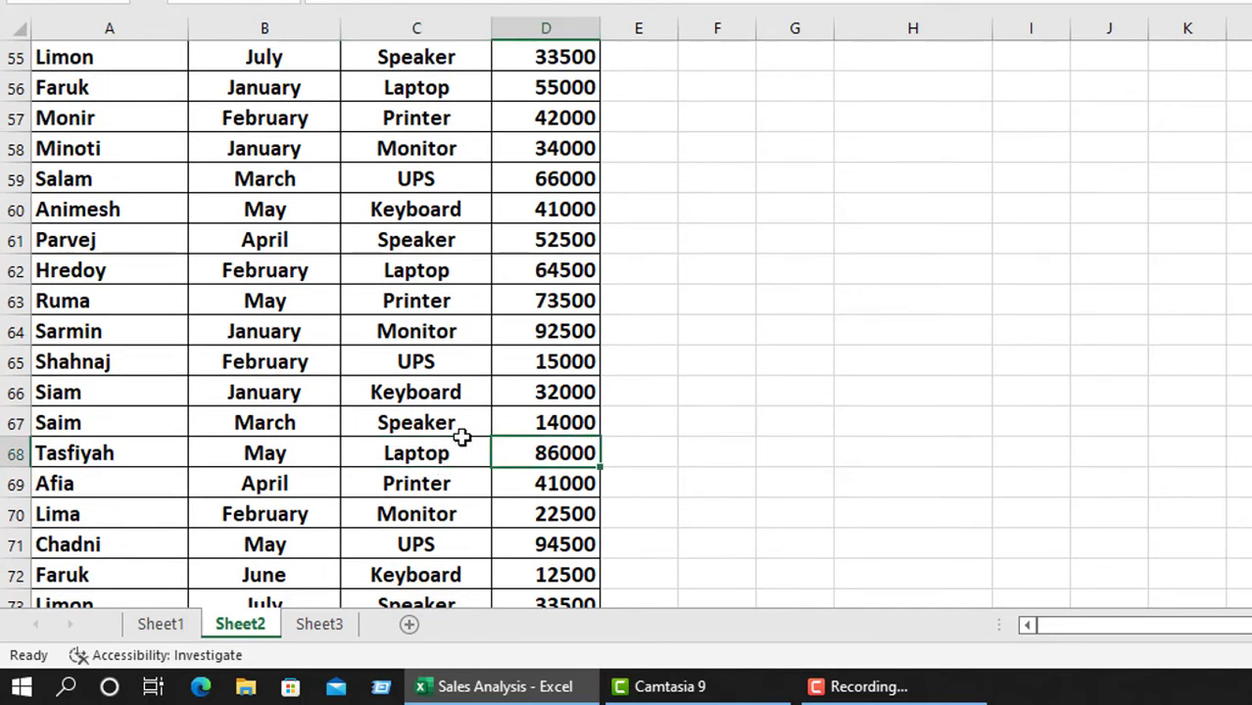
click(463, 431)
click(501, 423)
click(475, 493)
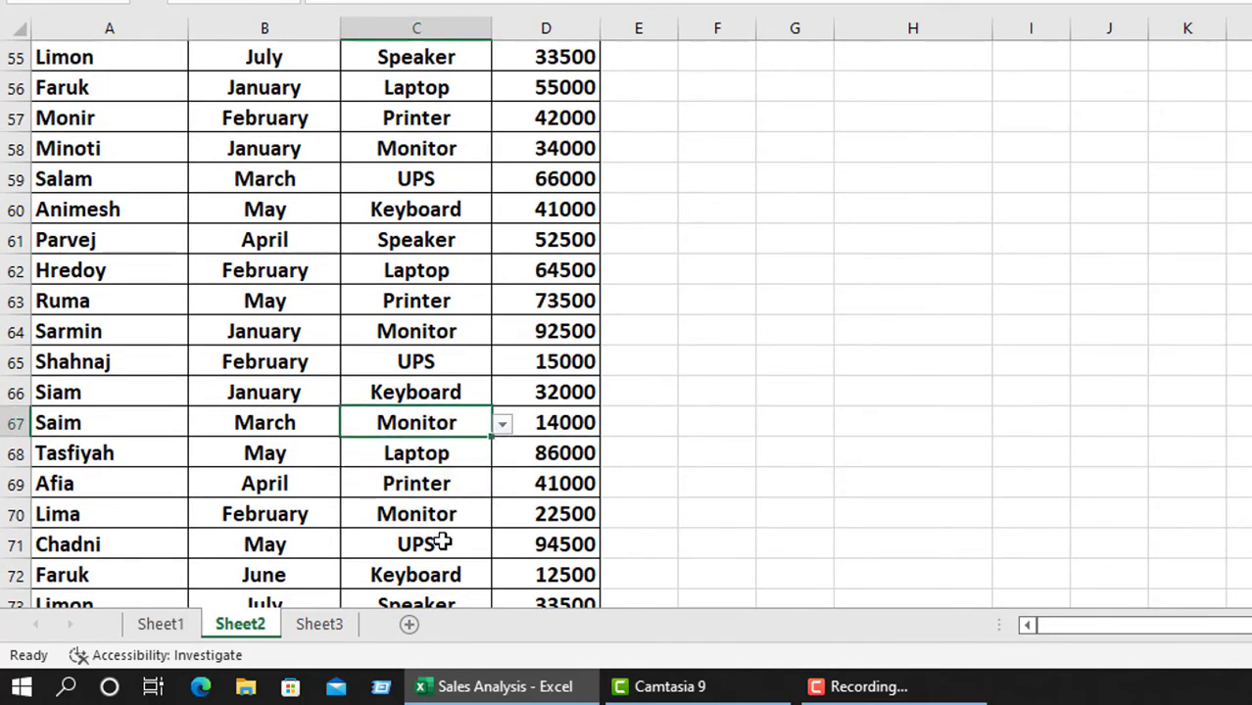
Step: Choose UPS for cell C73 in the table's last row from its product drop-down list and return to cell B2
scroll(442, 540, down, 7)
scroll(448, 292, up, 1)
scroll(449, 291, up, 3)
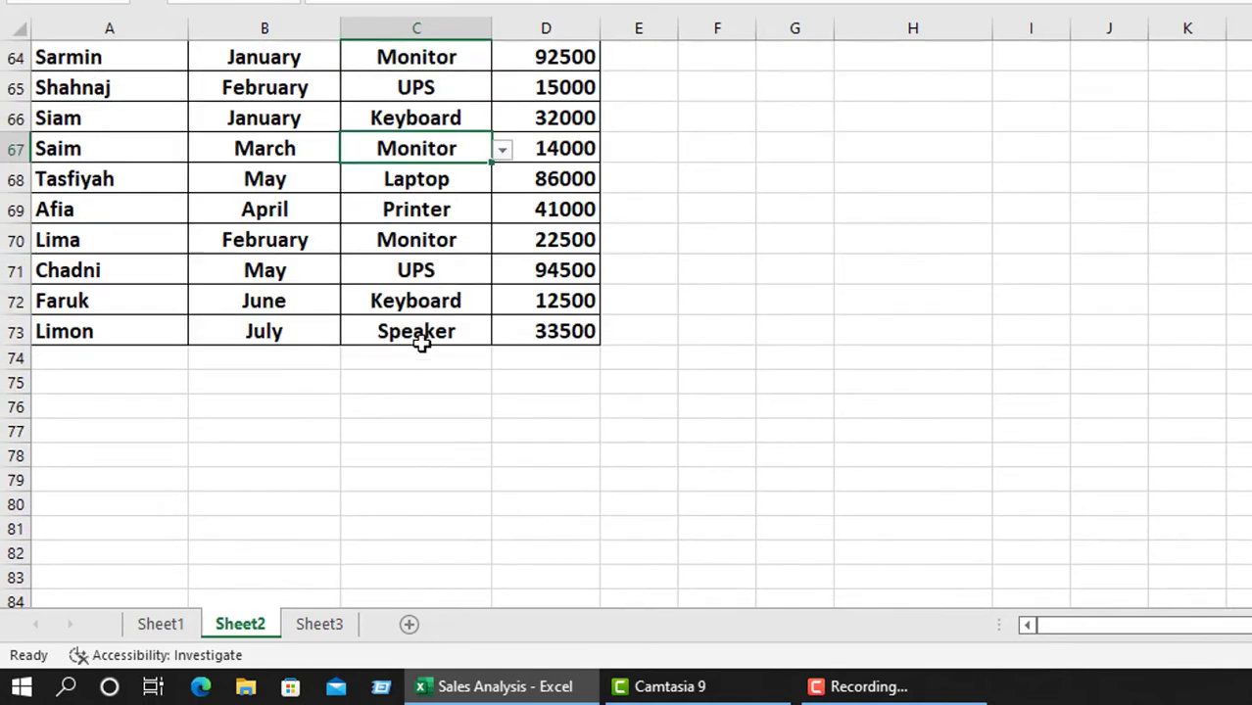
click(500, 336)
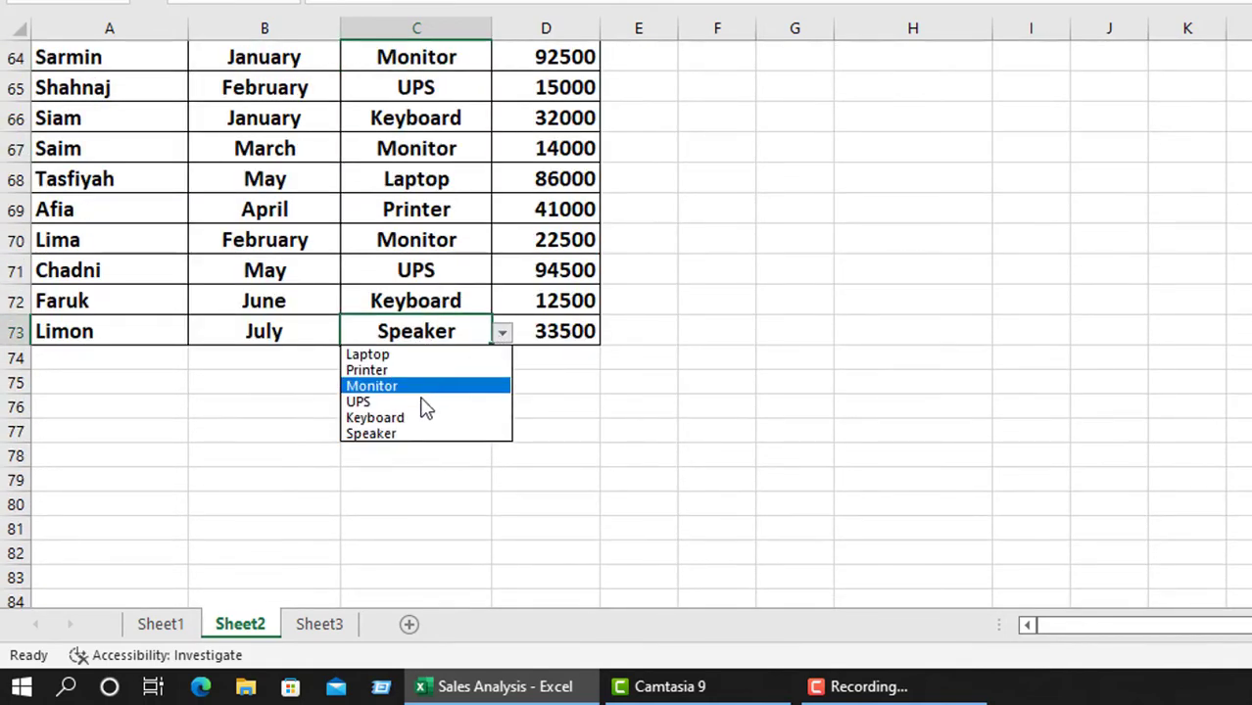
click(420, 400)
scroll(423, 411, up, 5)
scroll(323, 497, up, 16)
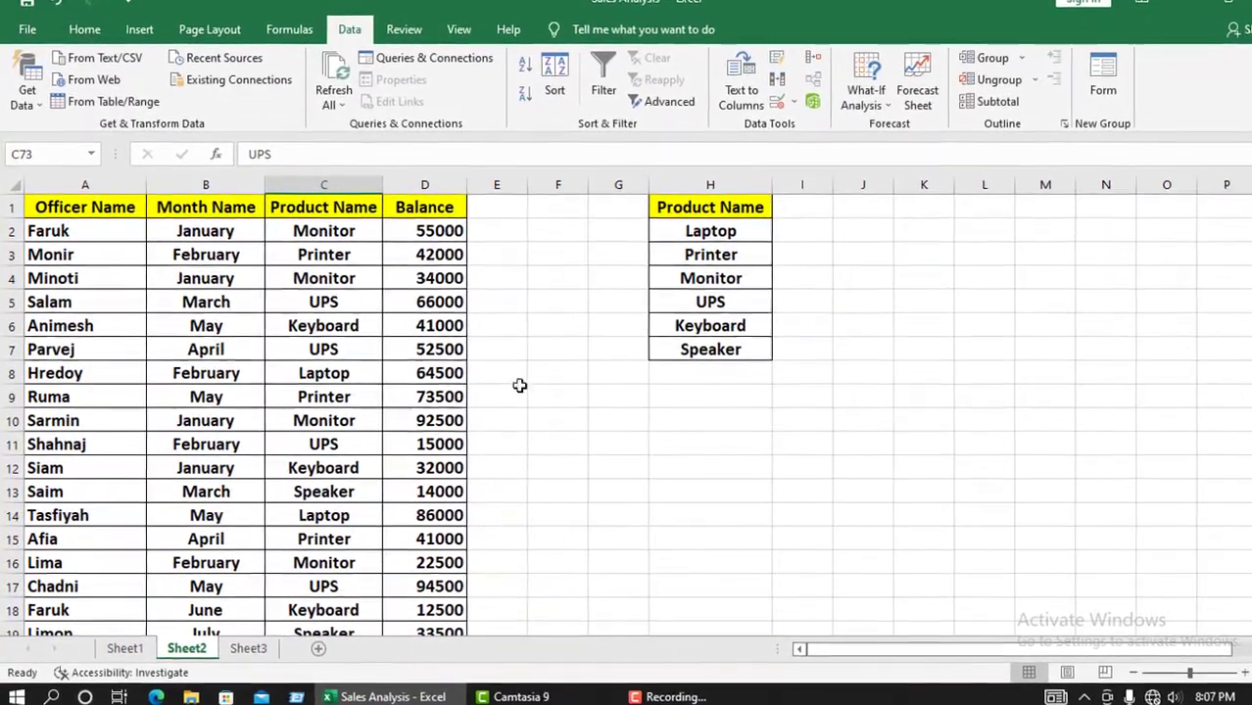
click(199, 223)
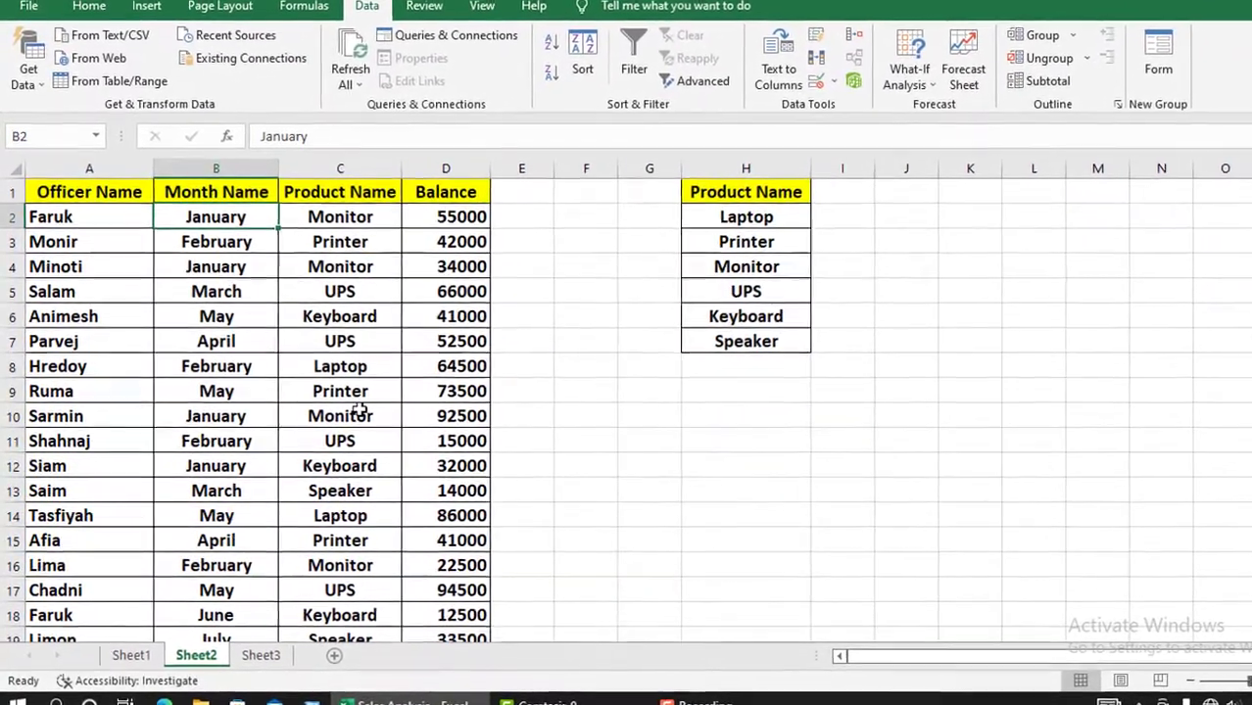